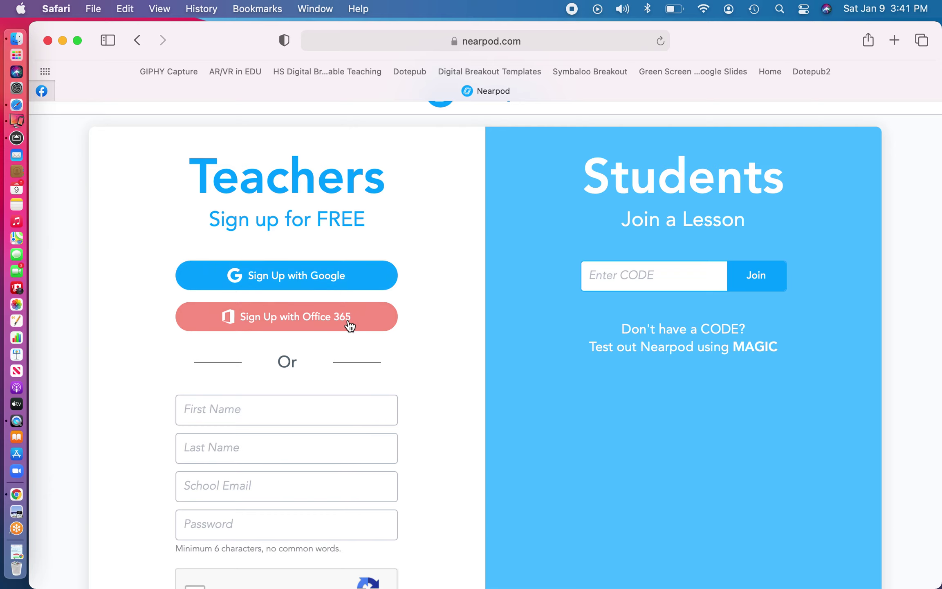
Step: Review the teacher sign-up form, including the Google, Office 365 and manual registration options and the terms checkbox
scroll(347, 376, "down", 3)
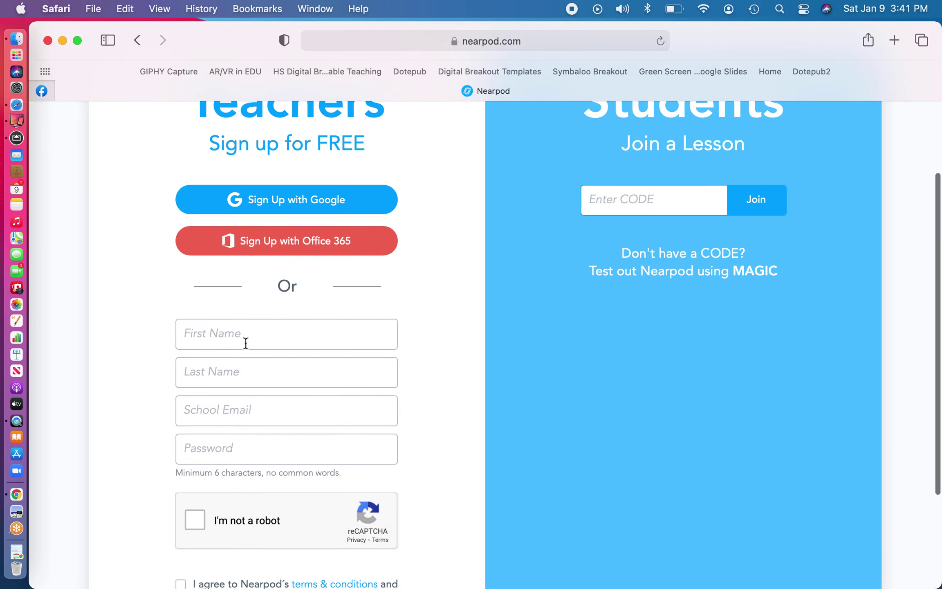
scroll(281, 446, "down", 1)
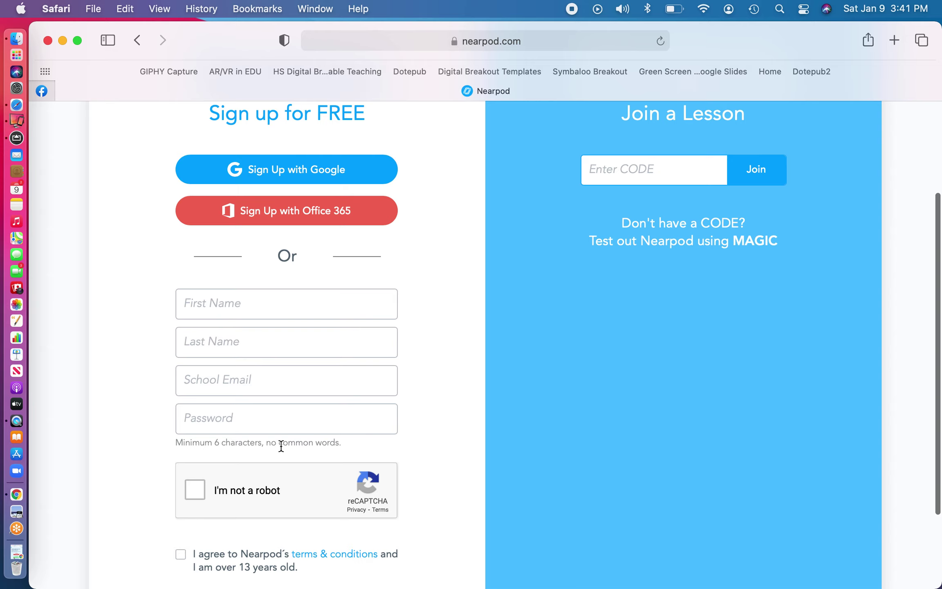
scroll(281, 446, "down", 1)
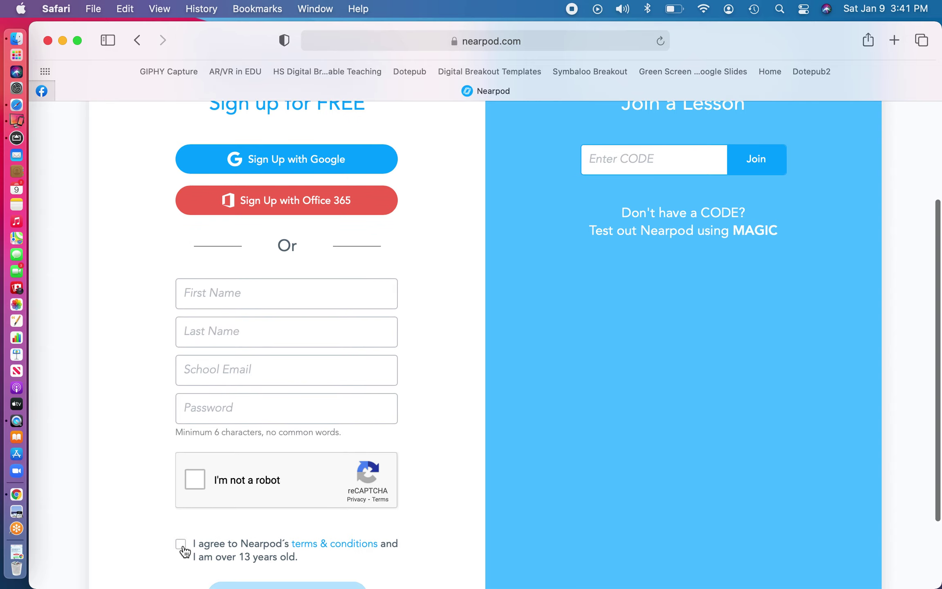
scroll(293, 450, "up", 5)
Step: Return to the Nearpod home page and log in as a teacher with the personal Google account
left_click(456, 123)
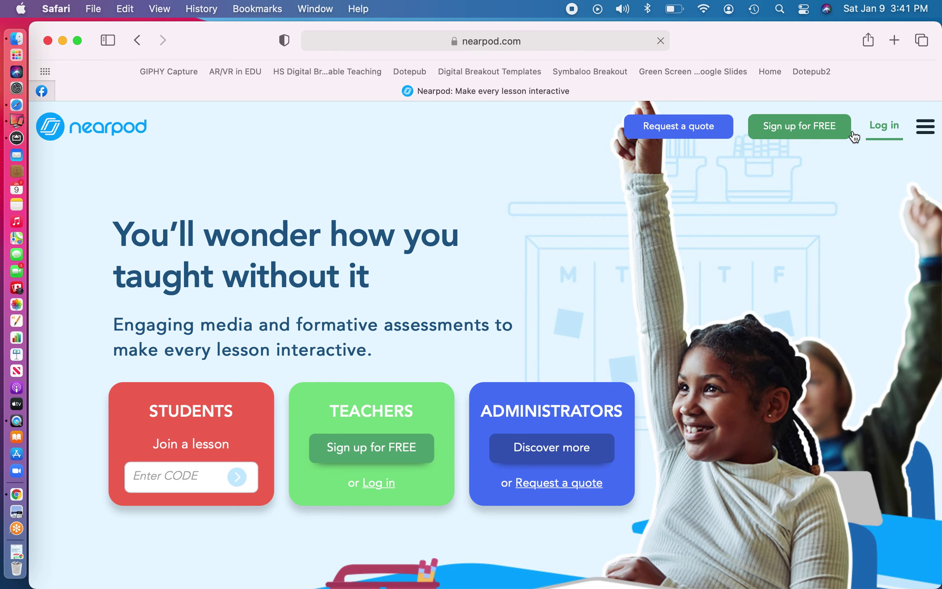
left_click(881, 126)
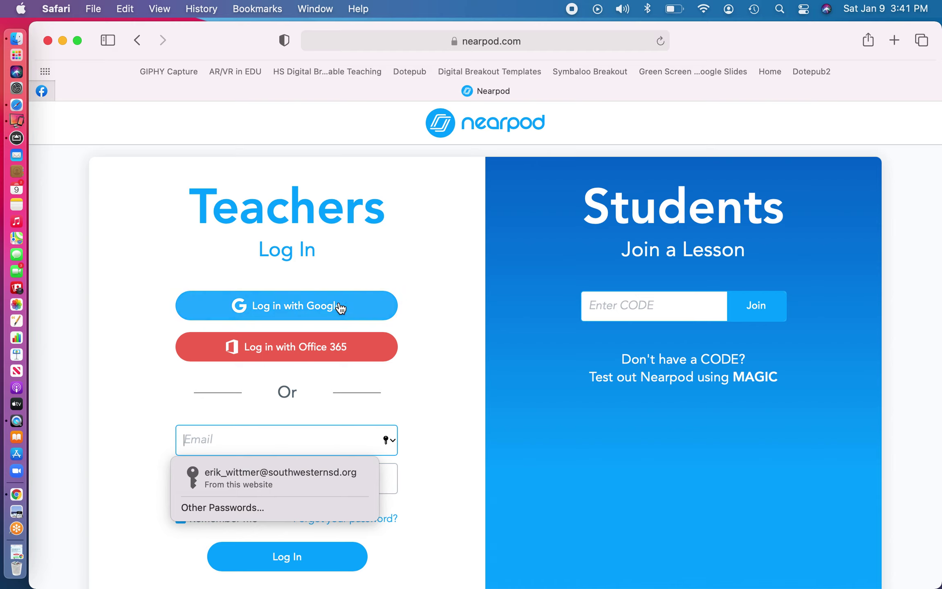
left_click(319, 309)
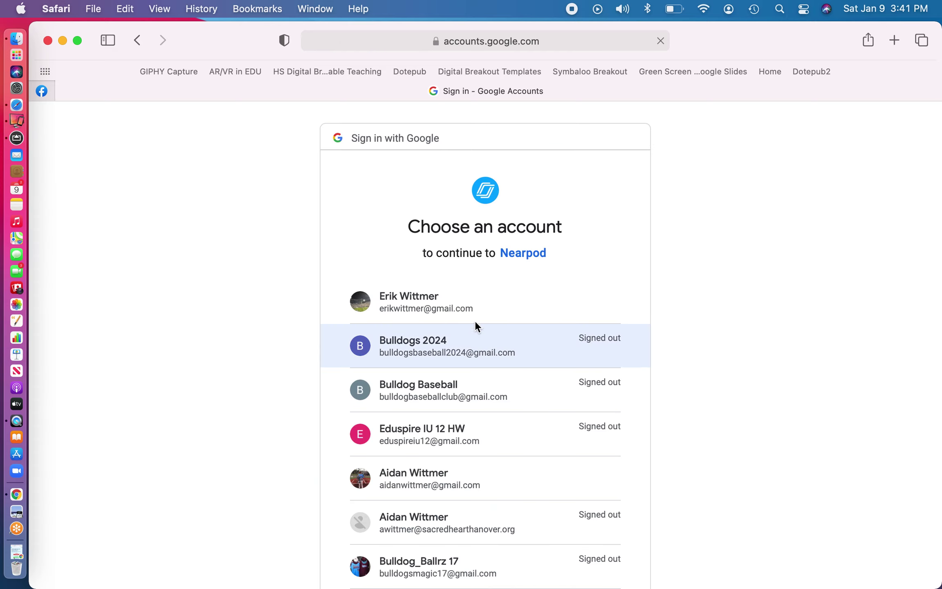
left_click(465, 305)
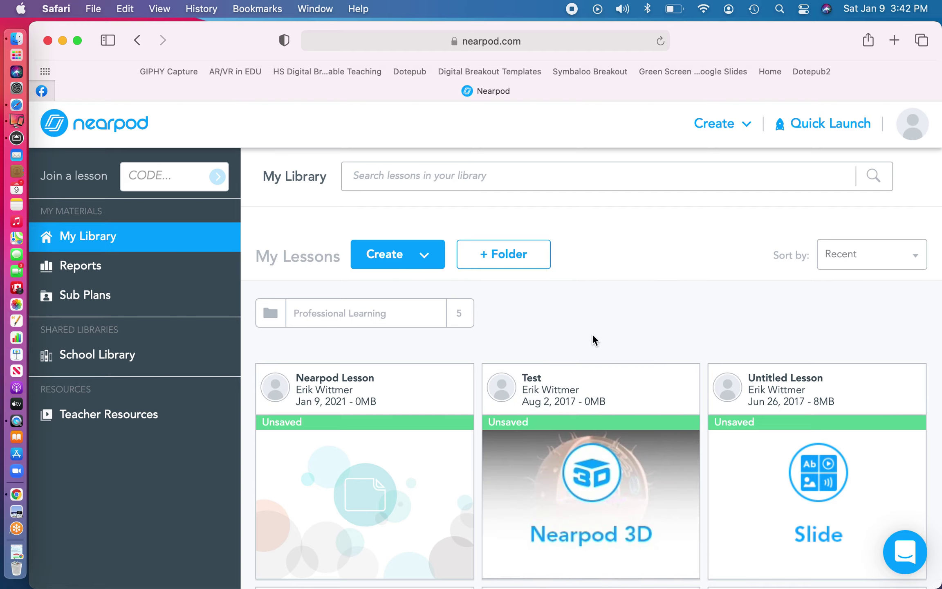
Step: Browse the saved lessons in My Library, then return toward the start of the list
scroll(597, 336, "down", 1)
scroll(602, 337, "down", 10)
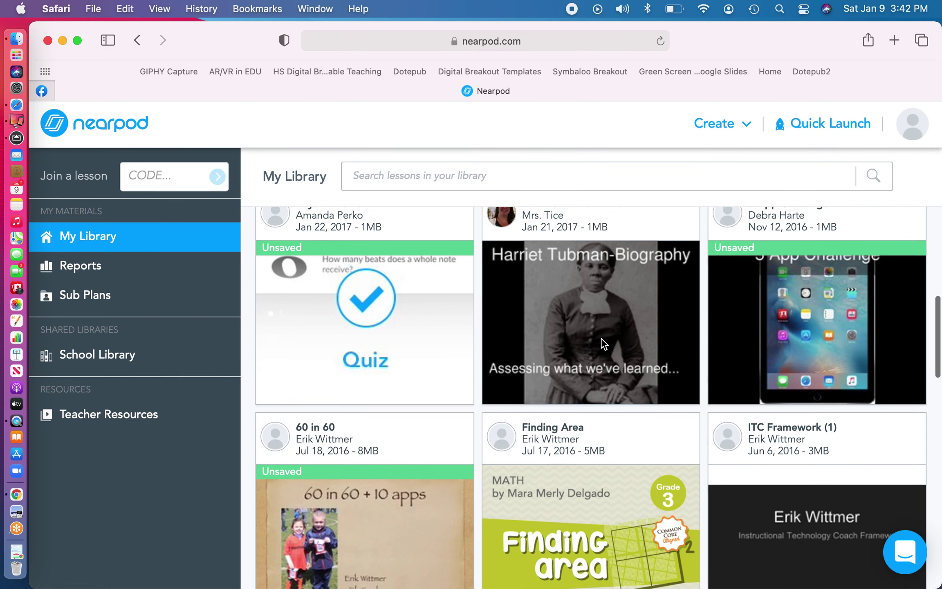
scroll(602, 338, "down", 7)
mouse_move(497, 353)
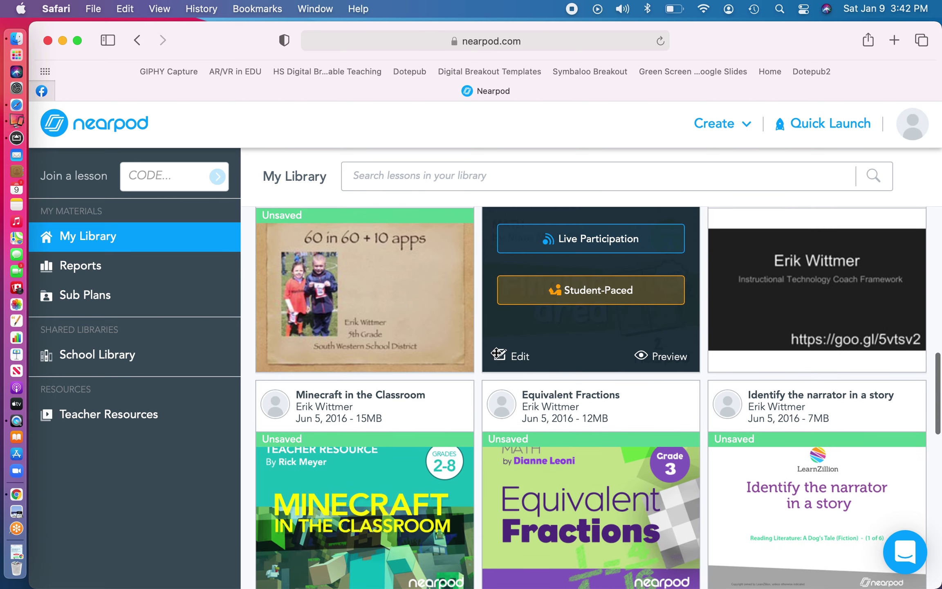
scroll(576, 387, "down", 4)
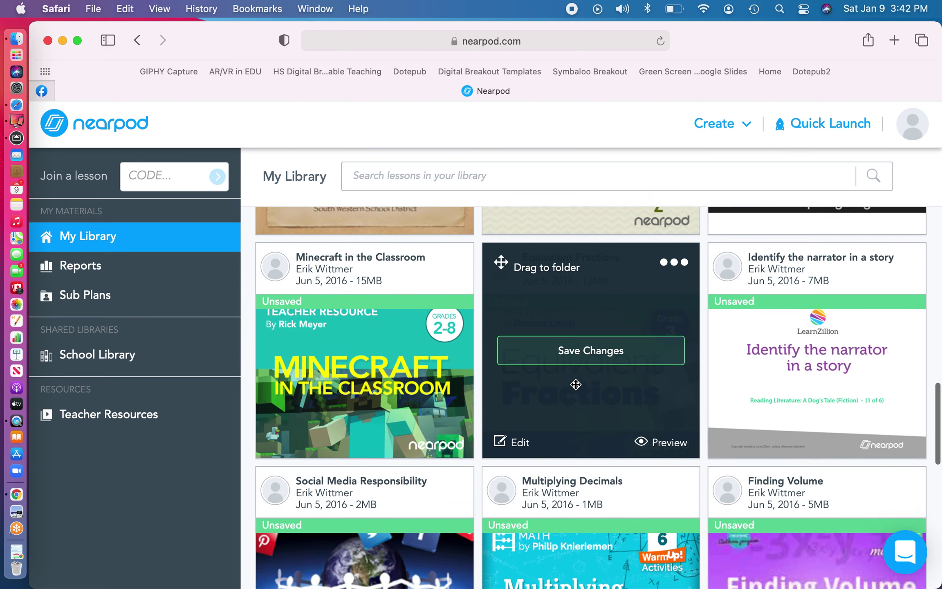
scroll(576, 385, "up", 15)
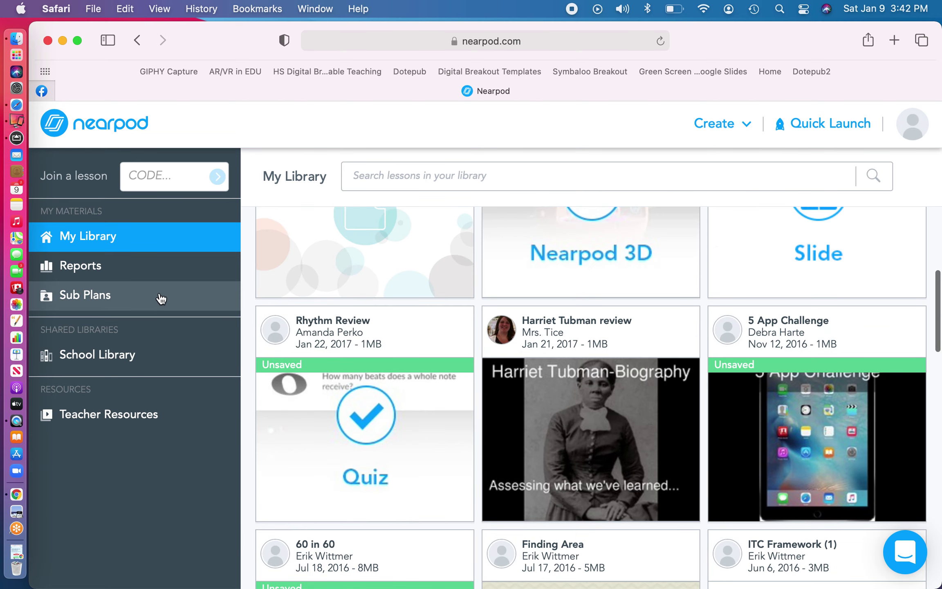
Step: View the post-session reports and the Sub Plans introduction, pausing its video before going back to the reports
left_click(126, 271)
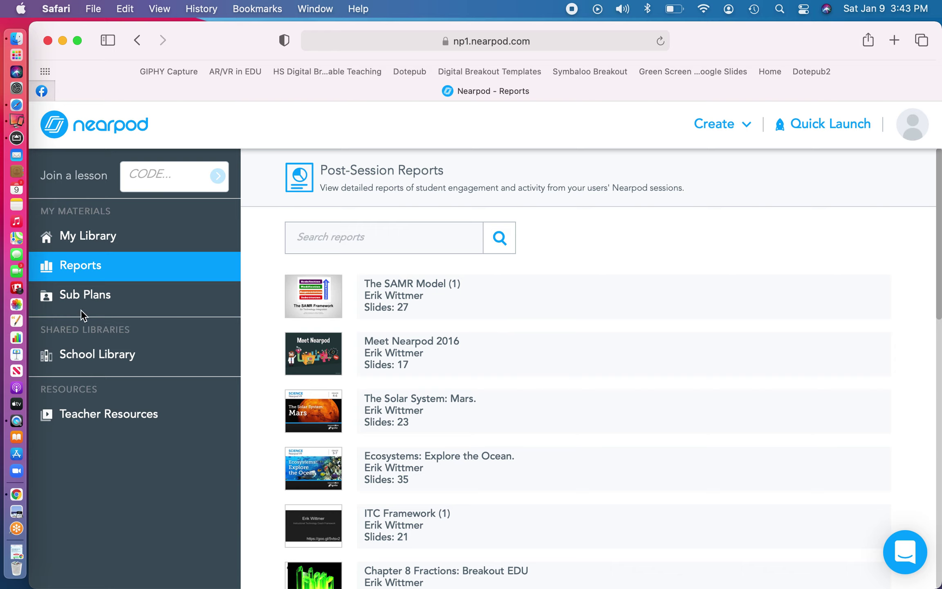
left_click(96, 298)
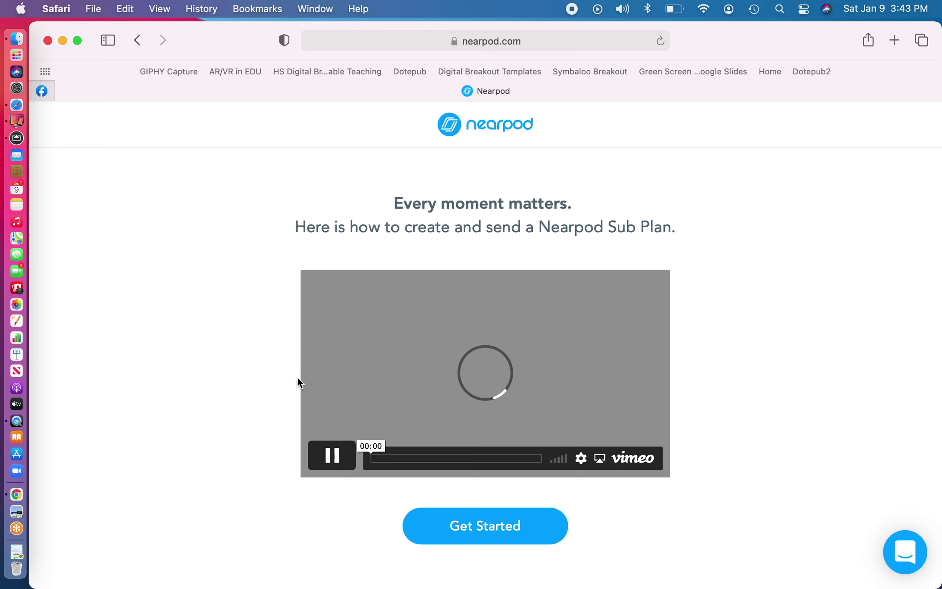
left_click(339, 464)
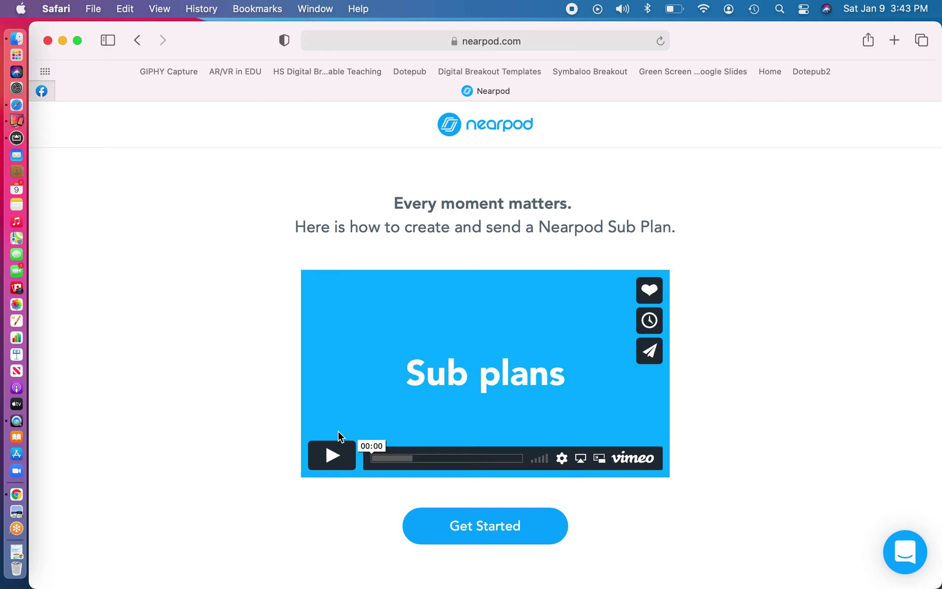
left_click(136, 40)
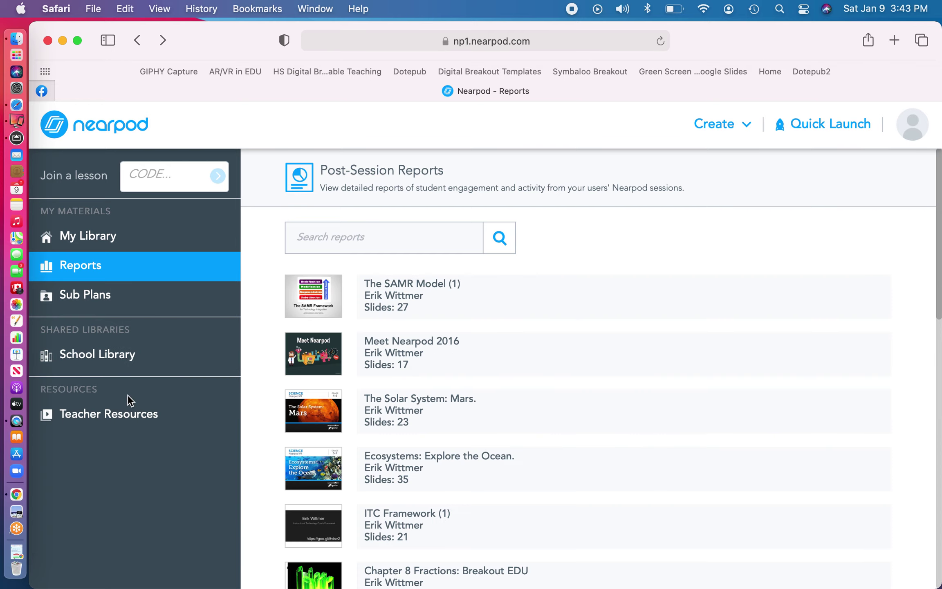
Step: Open Teacher Resources and examine the live webinar calendar and the quick how-to videos
left_click(129, 414)
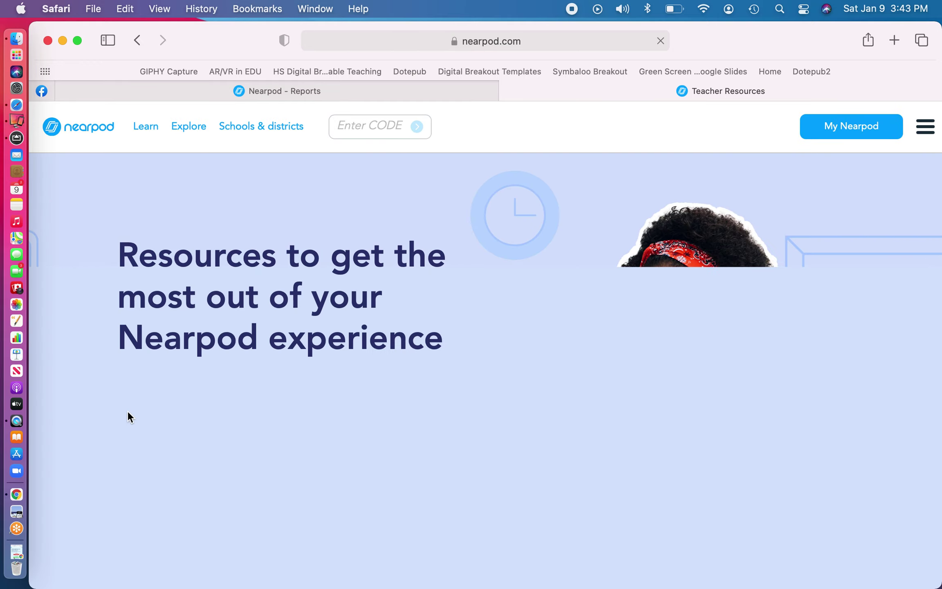
scroll(351, 408, "down", 5)
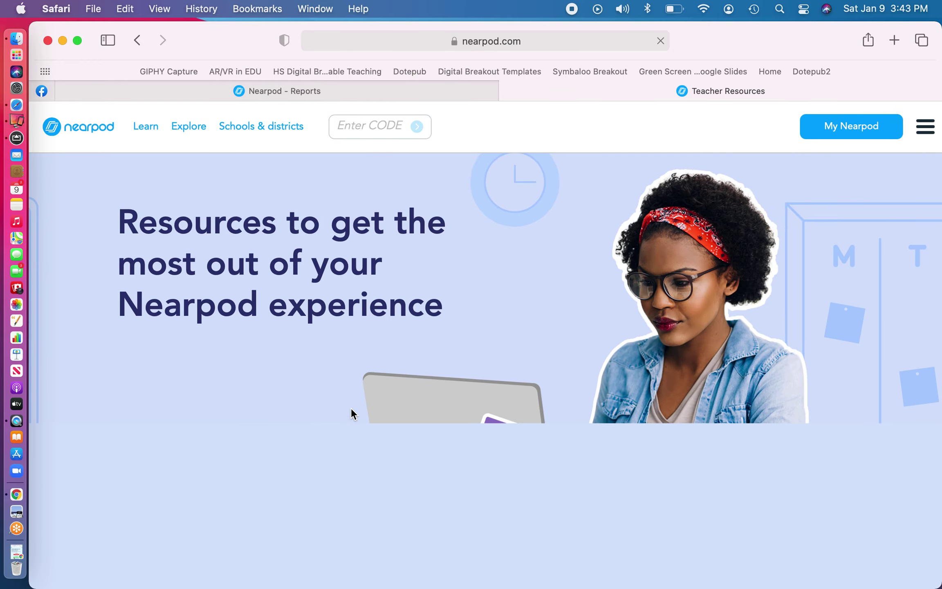
scroll(351, 407, "down", 6)
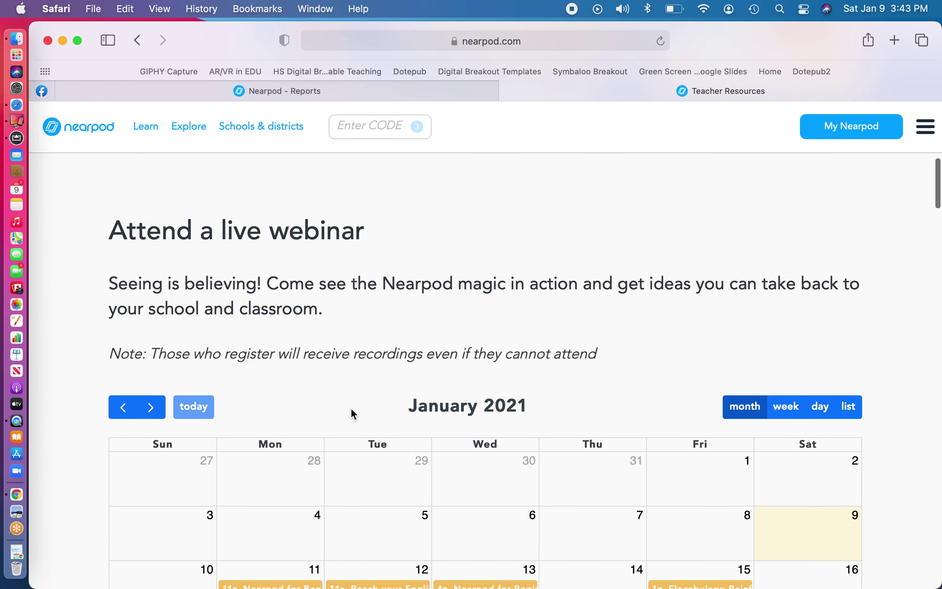
scroll(362, 381, "down", 5)
scroll(362, 381, "down", 3)
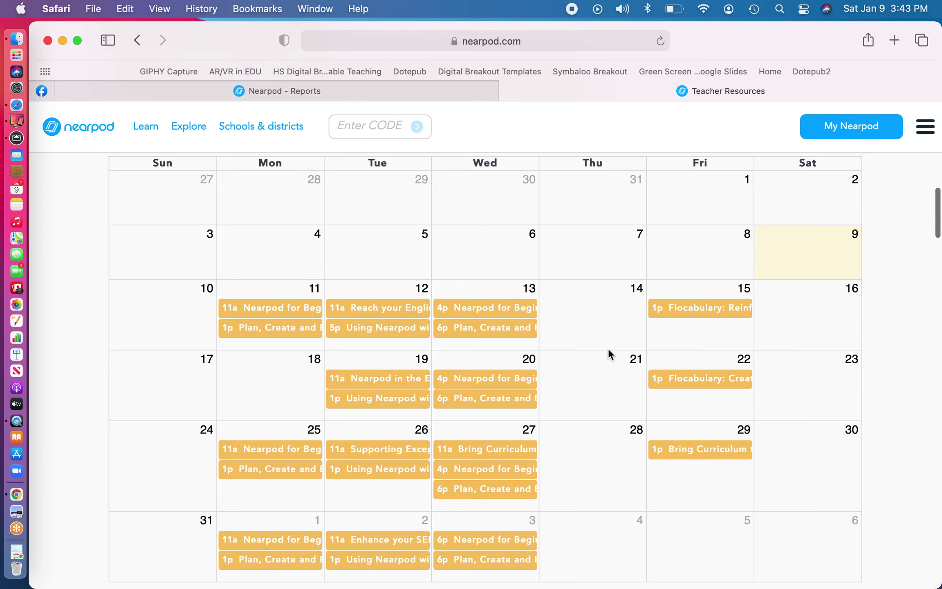
scroll(608, 348, "down", 9)
scroll(608, 348, "down", 7)
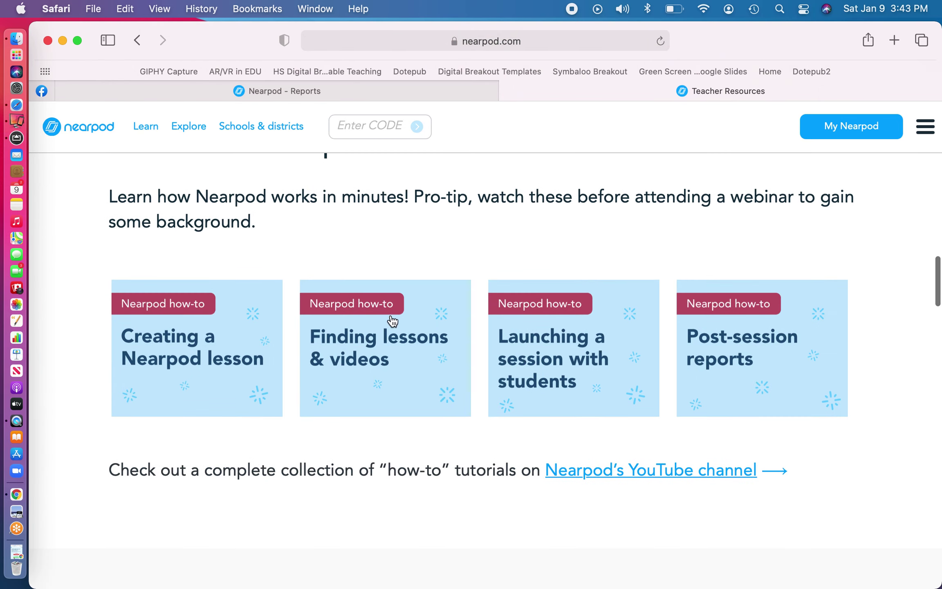
scroll(442, 341, "down", 1)
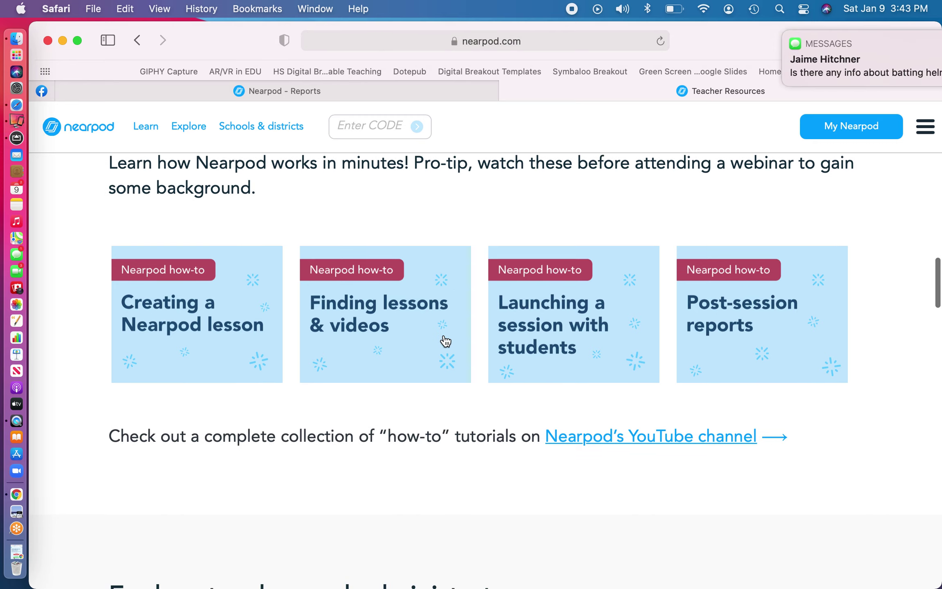
Step: Dismiss the incoming message notification and return to the post-session reports page
mouse_move(753, 65)
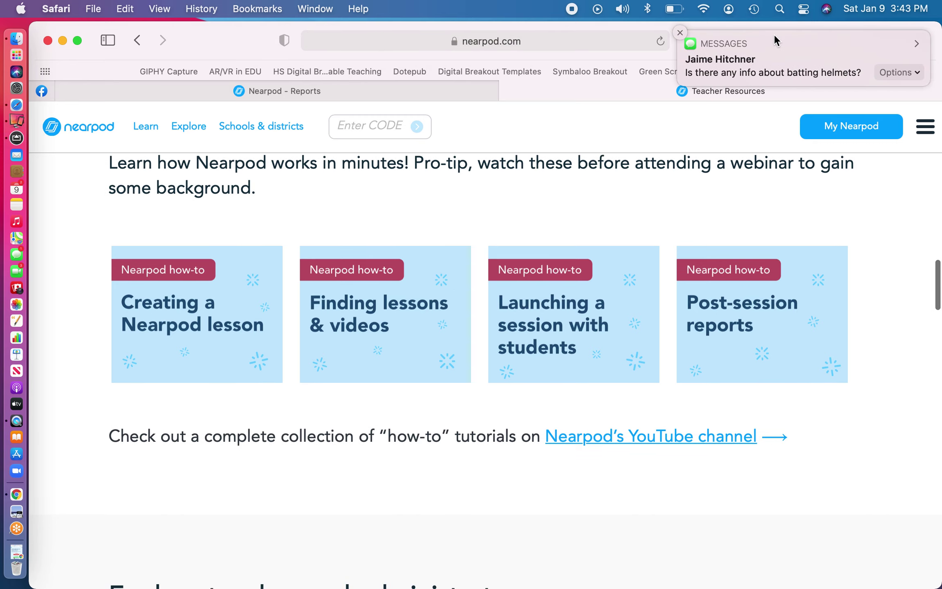
left_click(681, 33)
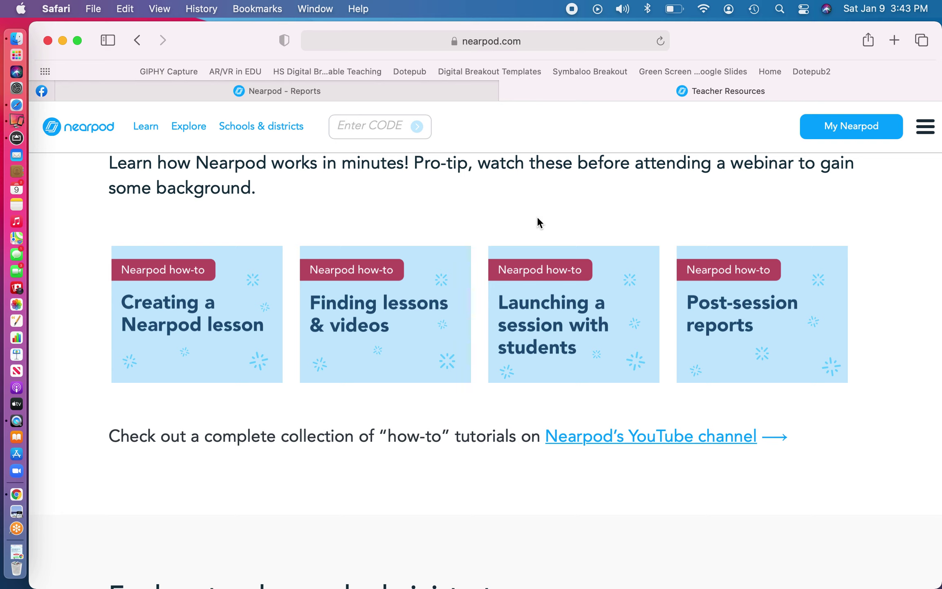
scroll(537, 223, "up", 10)
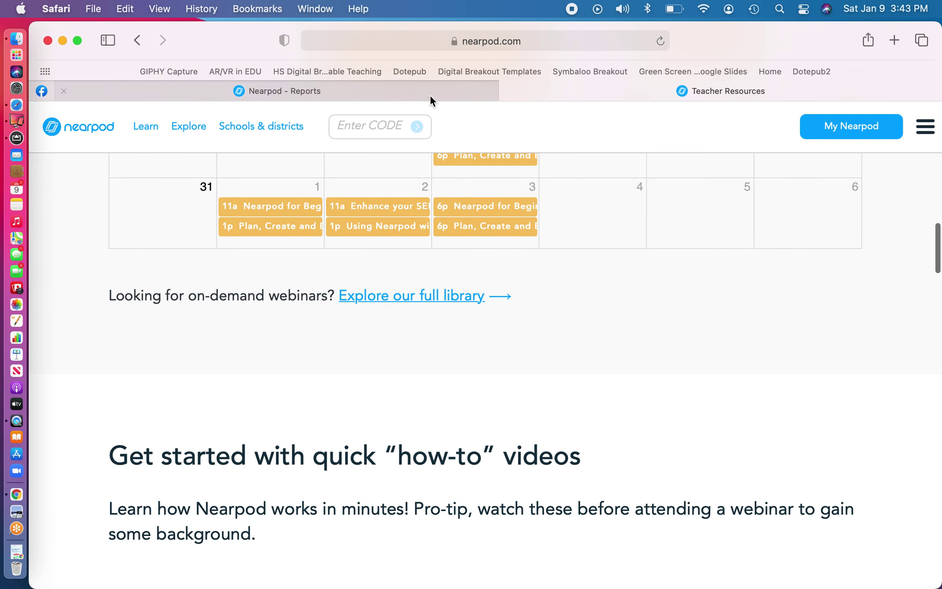
left_click(424, 90)
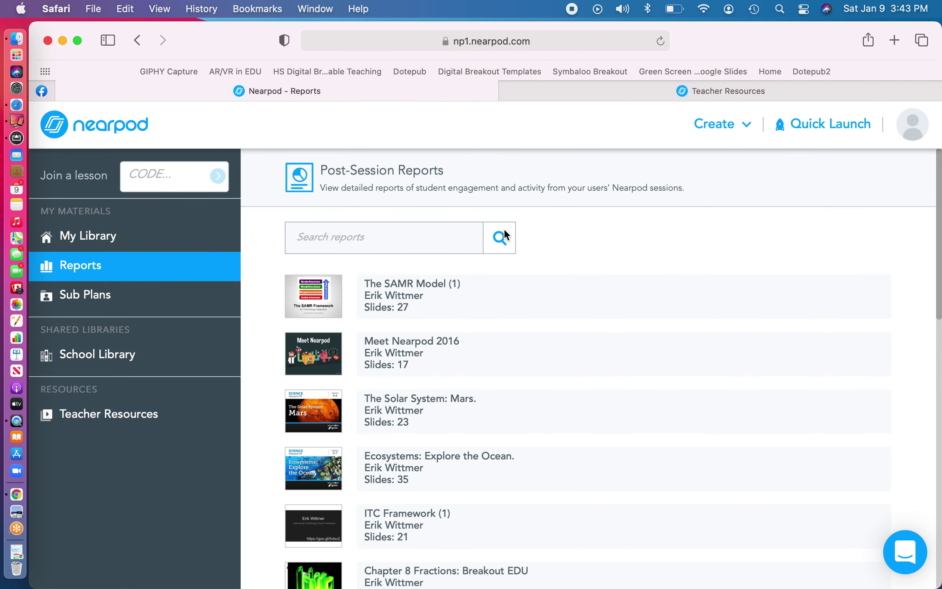
Step: Start a new Nearpod lesson that combines content, video and activities
left_click(745, 128)
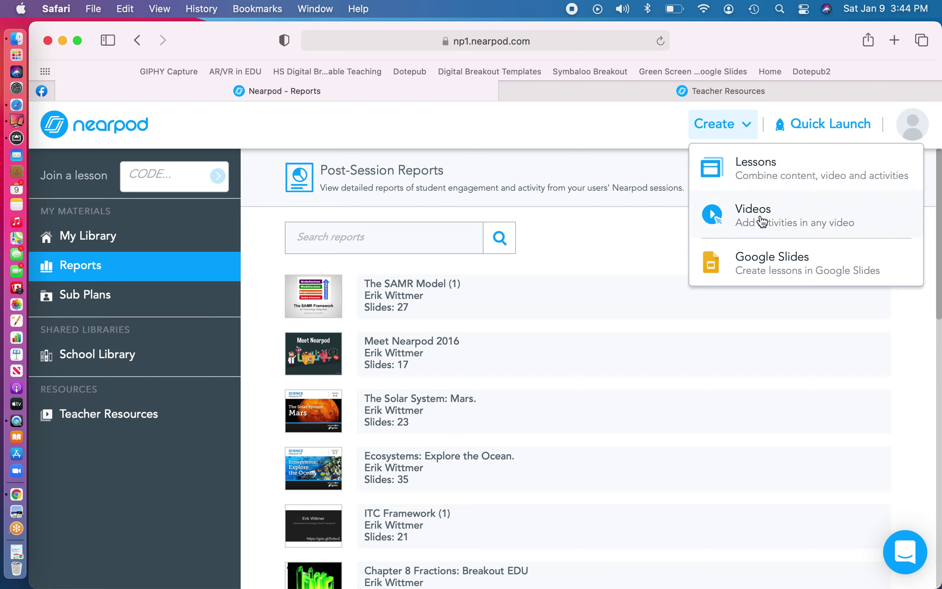
left_click(764, 176)
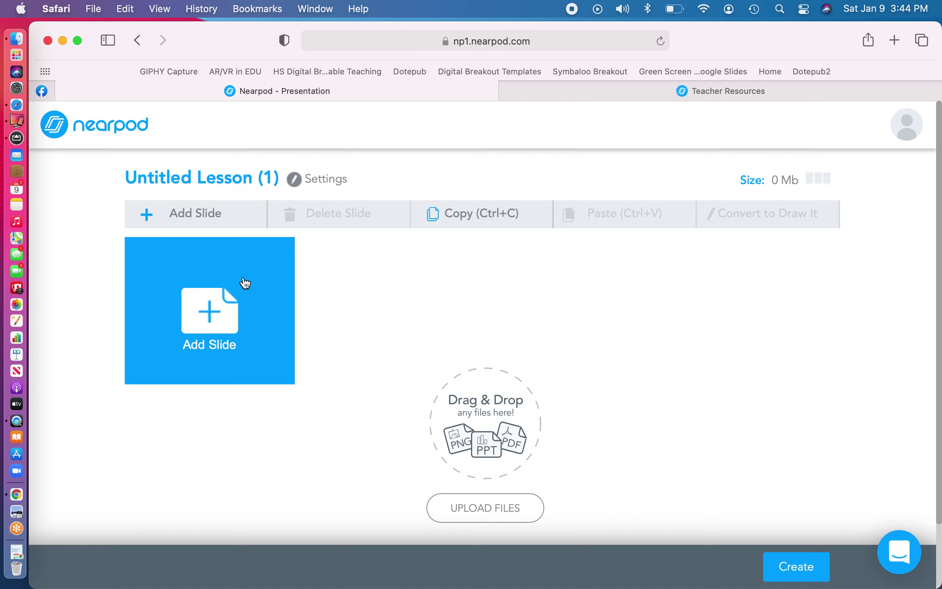
left_click(222, 306)
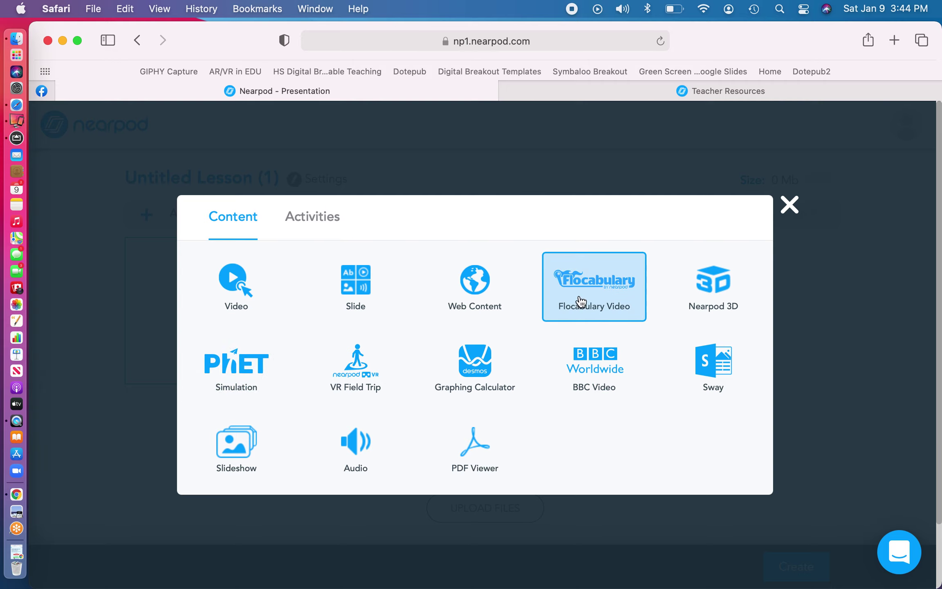
left_click(609, 301)
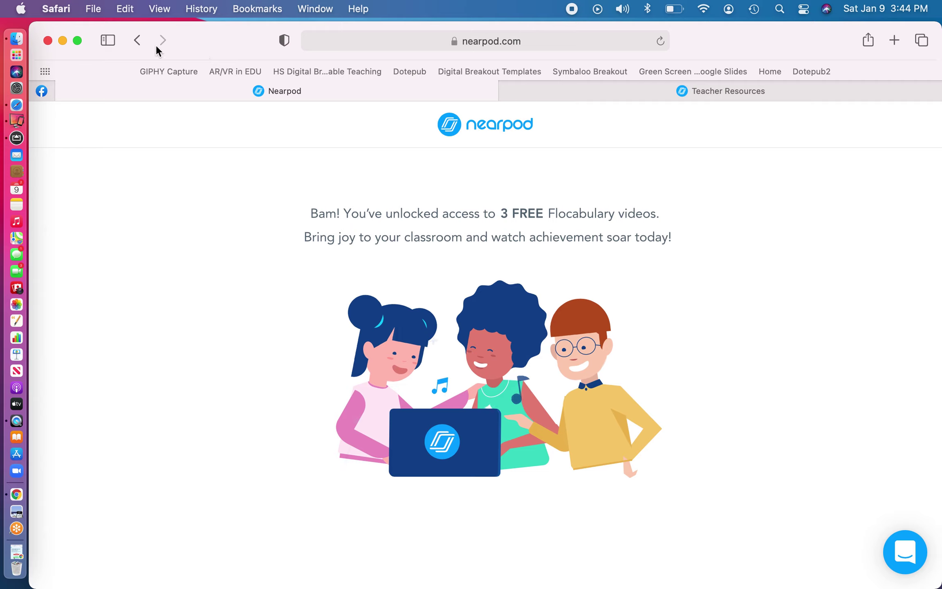
left_click(136, 41)
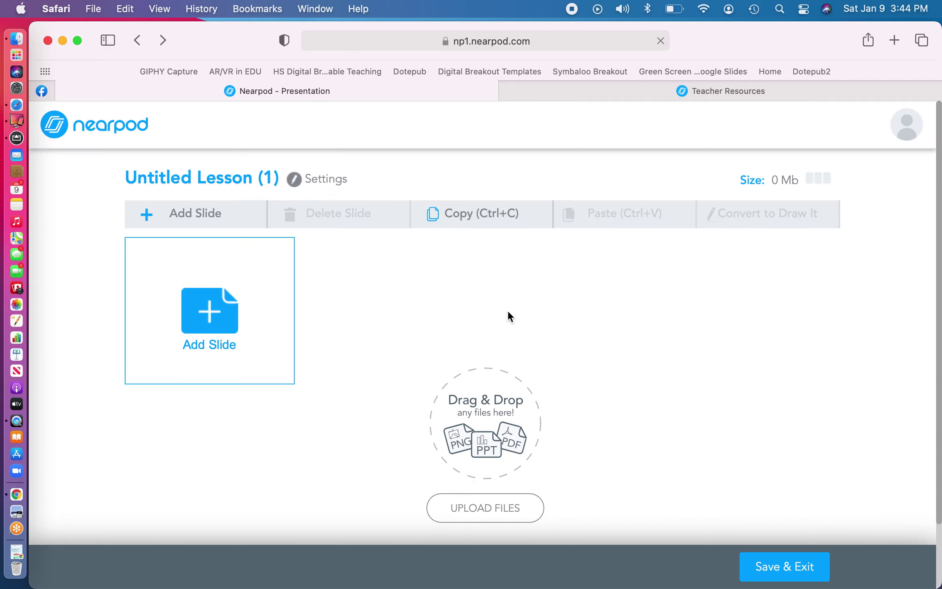
Step: Start a new slide with the Poll activity and show the extra formatting options for its question text
left_click(214, 295)
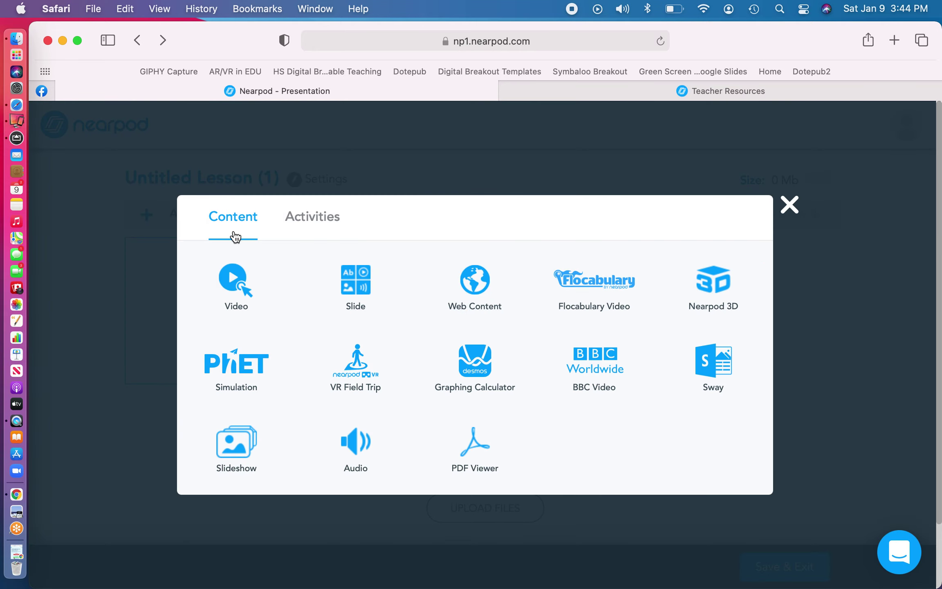
left_click(311, 228)
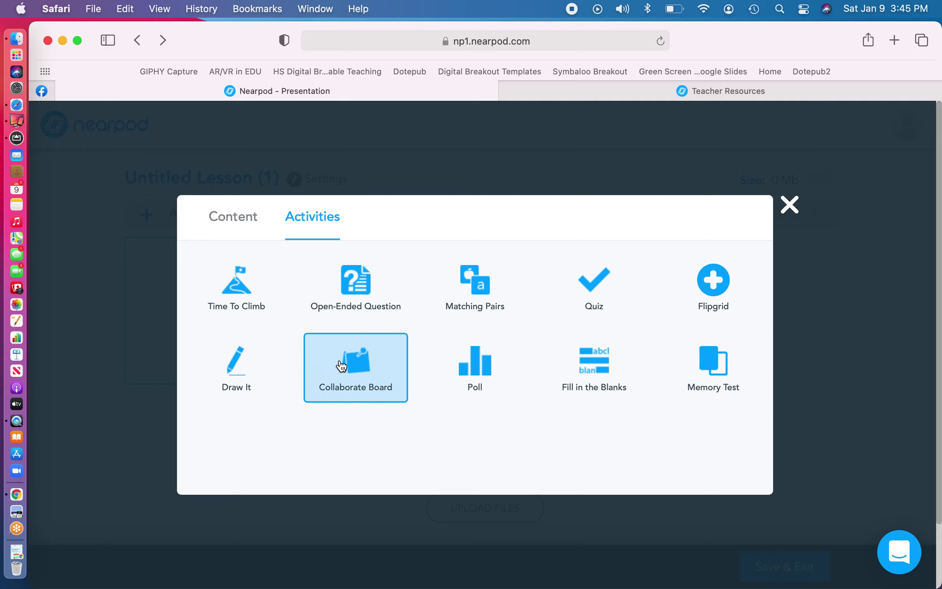
left_click(463, 371)
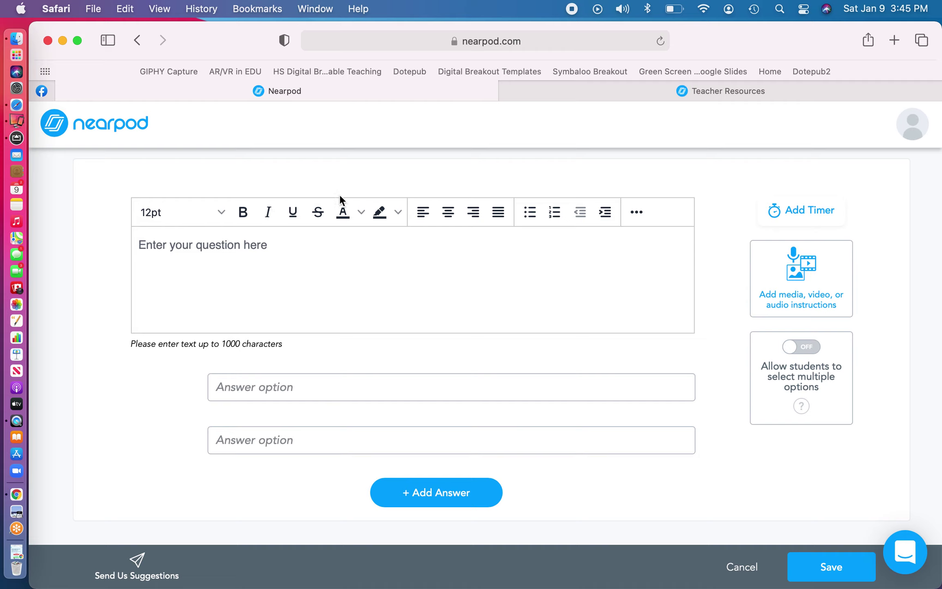
left_click(630, 210)
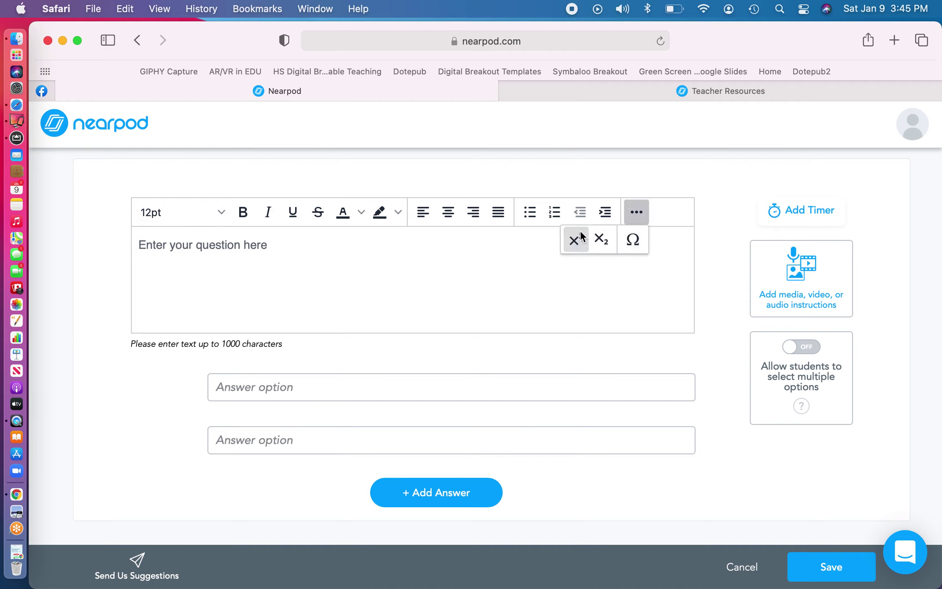
left_click(459, 237)
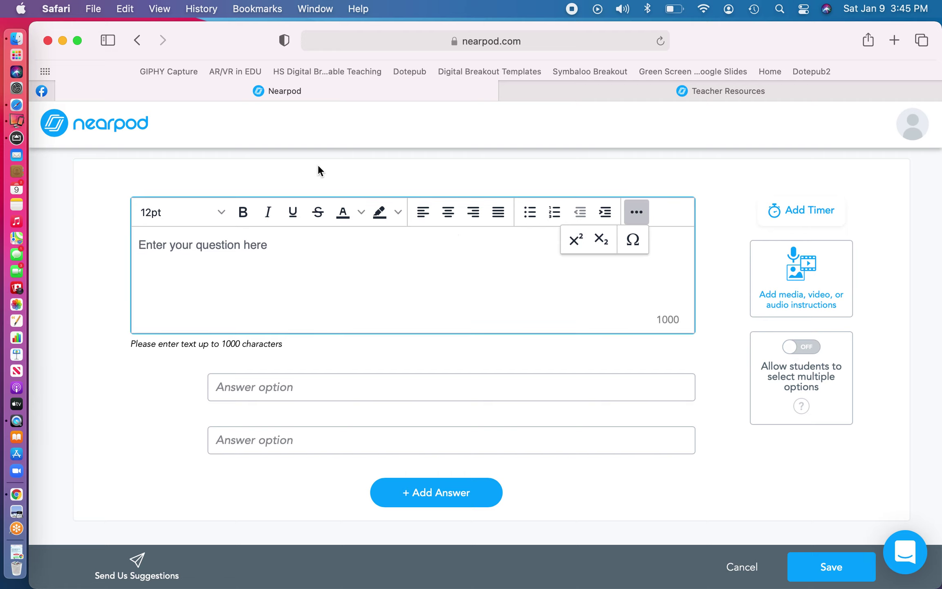
Step: Enter the poll question "Who do you think is going to win between the Steelers and Ravens?"
type("Who do you think is oin")
key("BackSpace")
key("BackSpace")
key("BackSpace")
type("goint to")
key("BackSpace")
key("BackSpace")
key("BackSpace")
key("BackSpace")
type("g t")
key("BackSpace")
key("BackSpace")
key("BackSpace")
type("g to ")
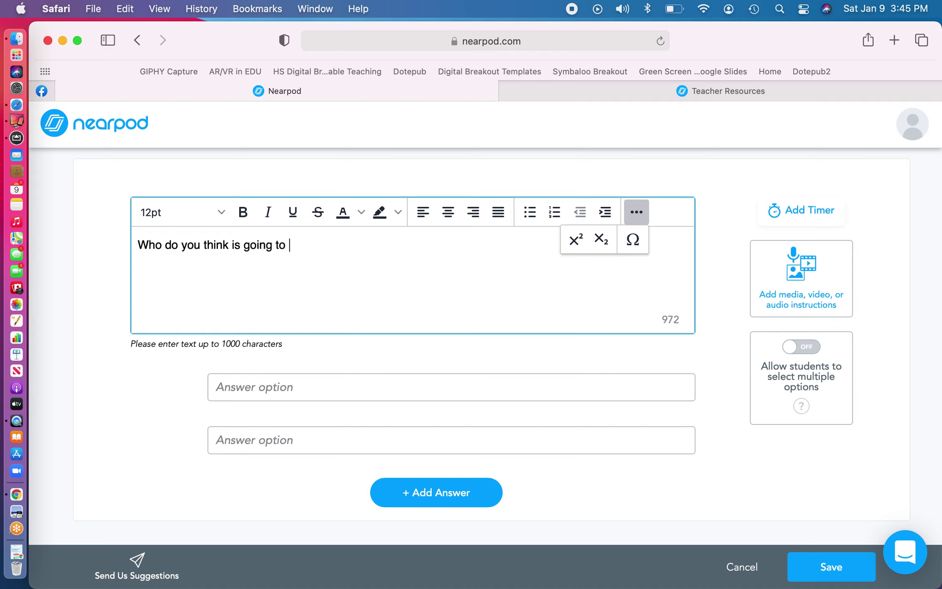
type("win between the Steelers and Ravens?")
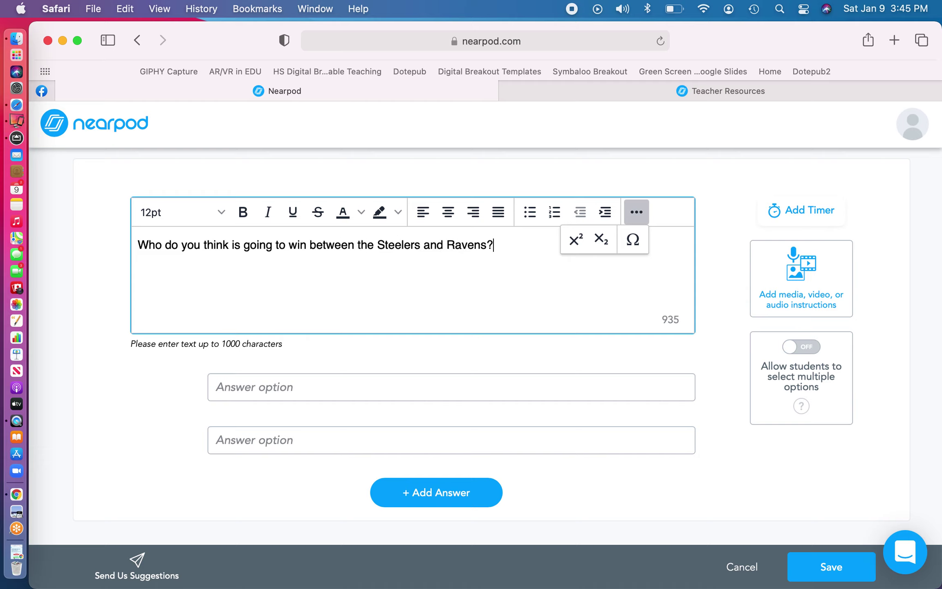
Step: Fill in the poll's two answer options with Steelers and Ravens
left_click(295, 387)
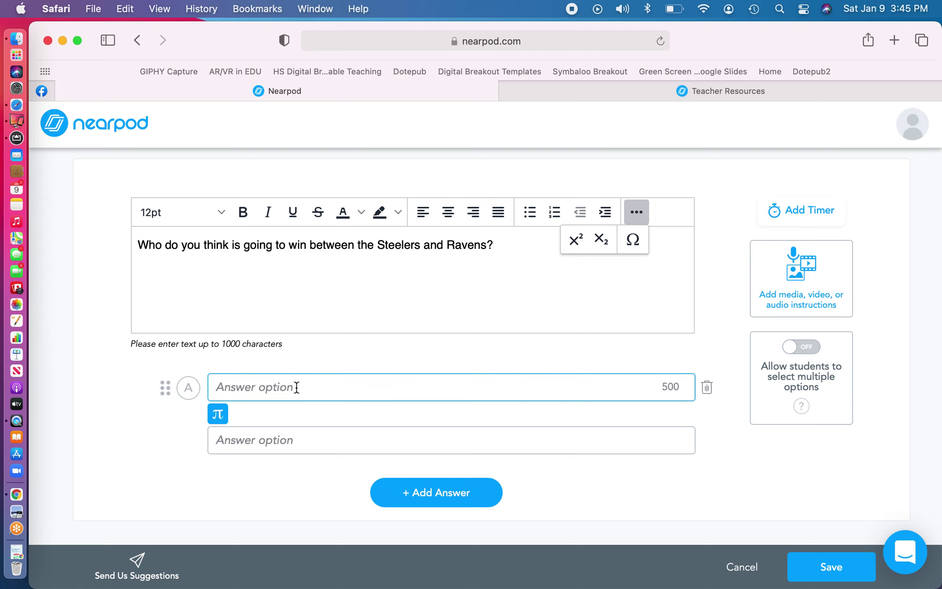
type("Steelers")
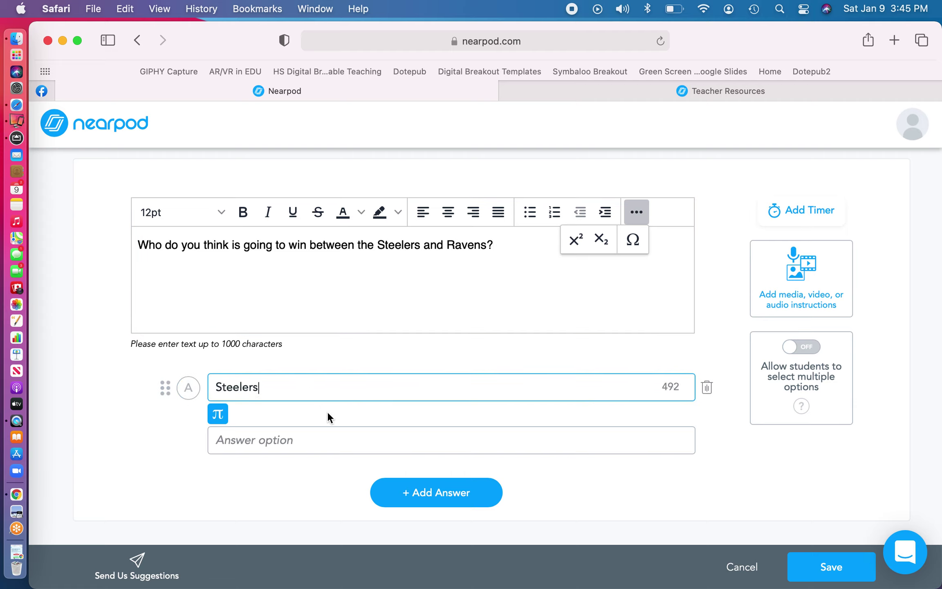
left_click(319, 436)
type("R")
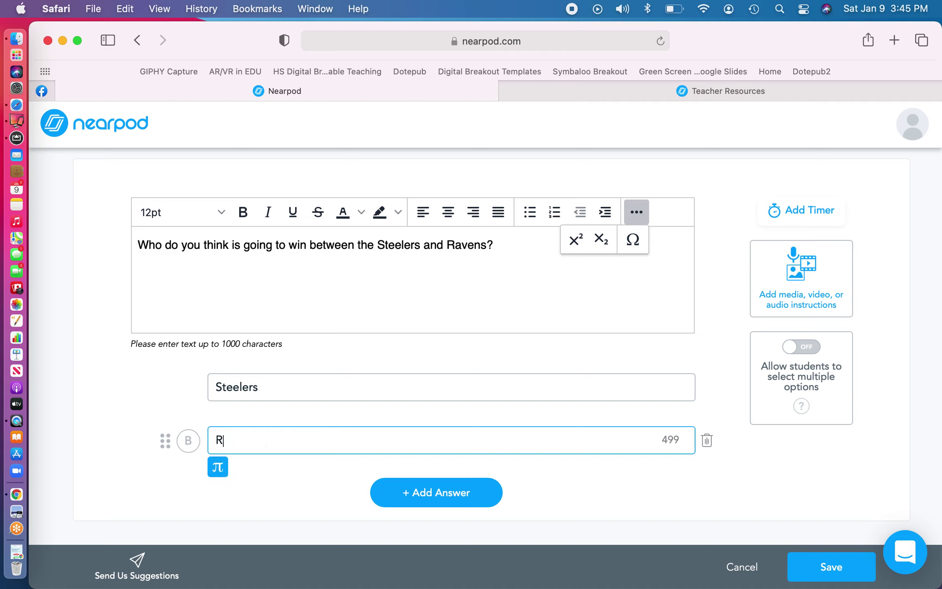
type("avens")
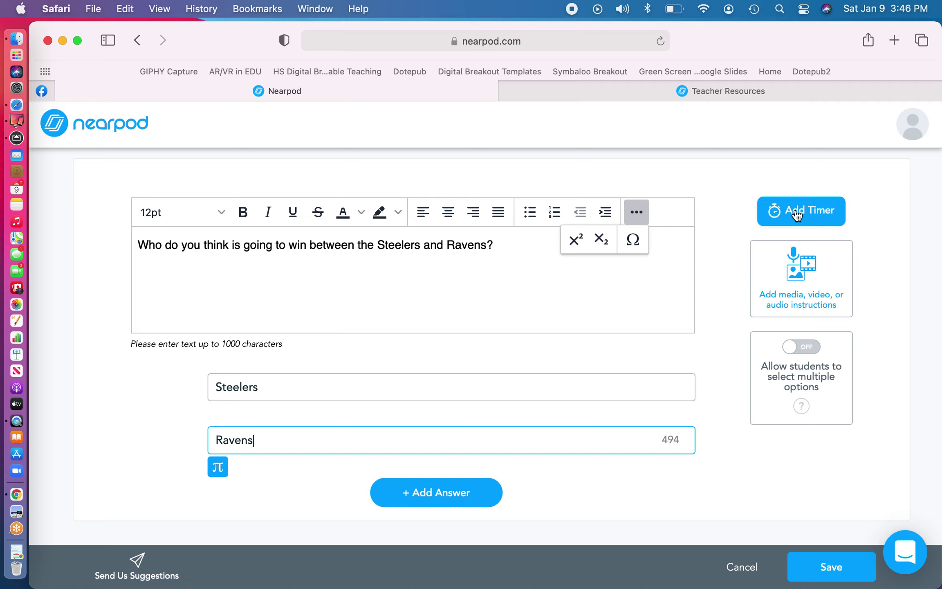
Step: View the activity timer settings without adding a timer, and save the poll to the lesson
left_click(783, 215)
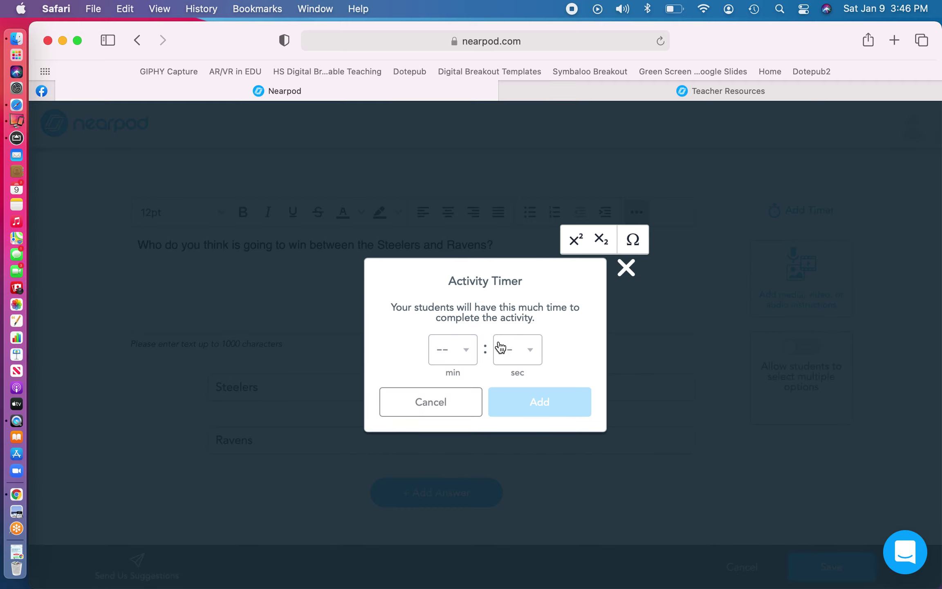
left_click(442, 403)
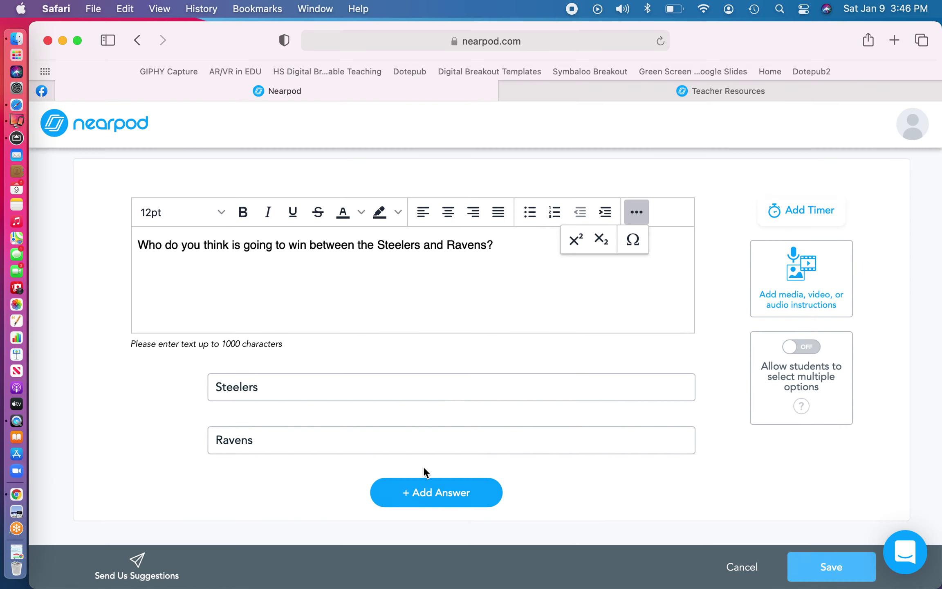
left_click(820, 573)
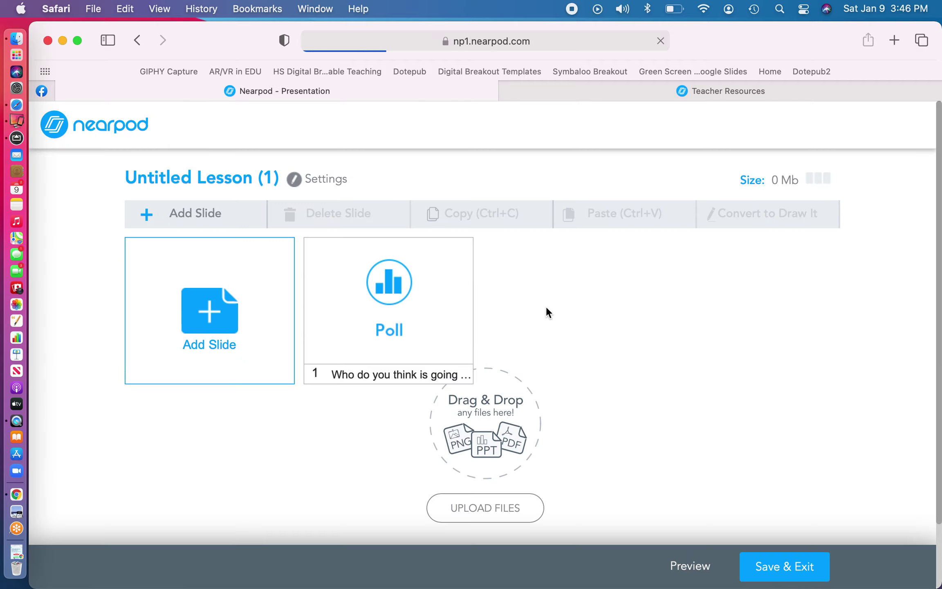
Step: Look through the activity and content types available for a new slide and close the selection
left_click(391, 280)
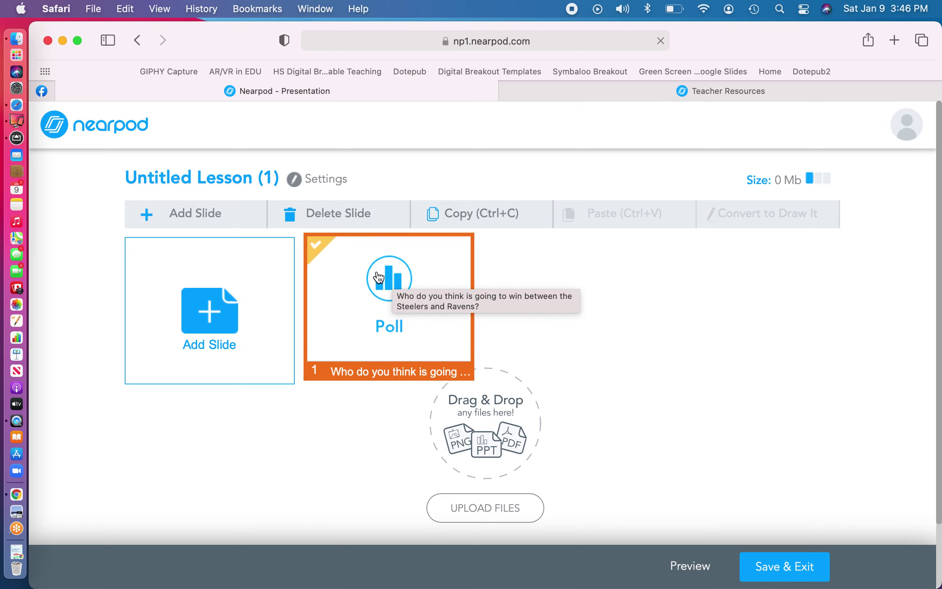
left_click(212, 219)
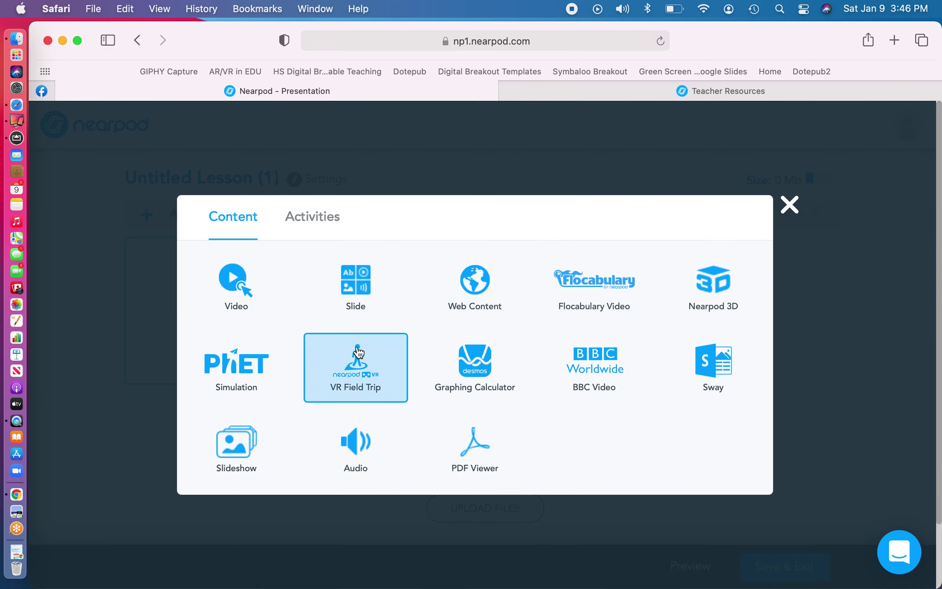
left_click(306, 232)
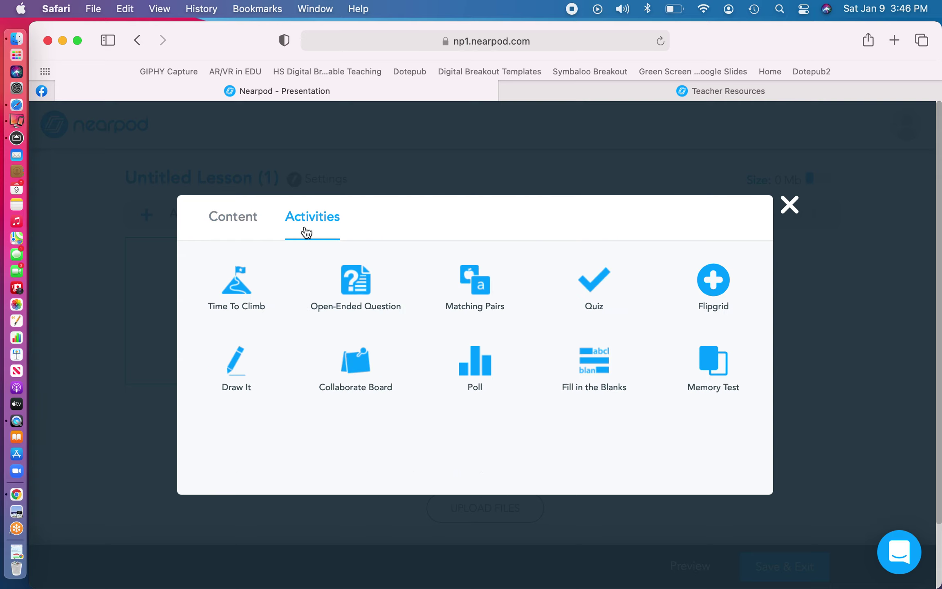
left_click(243, 215)
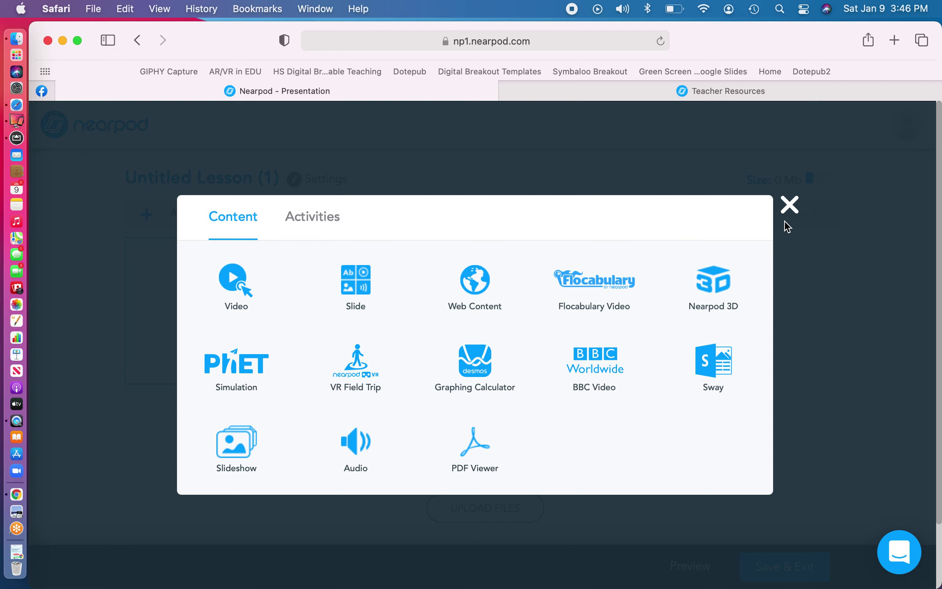
left_click(789, 205)
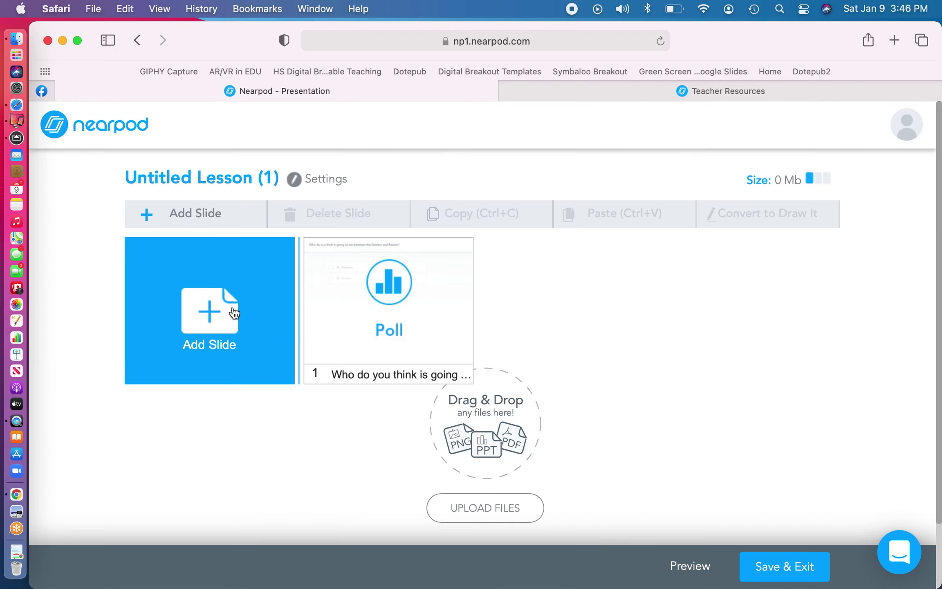
Step: Add a content Slide to the lesson and look through its media options and themes
left_click(244, 314)
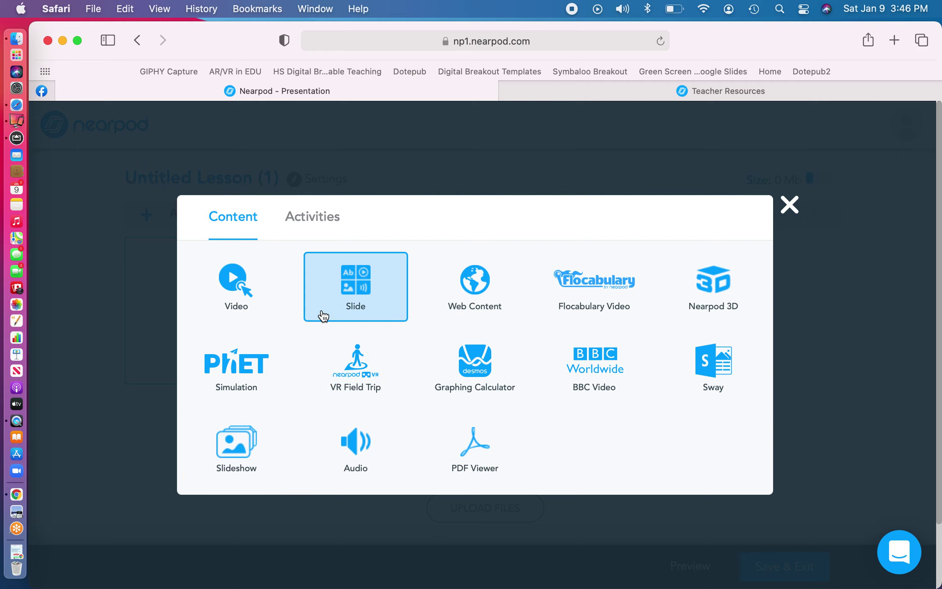
left_click(355, 277)
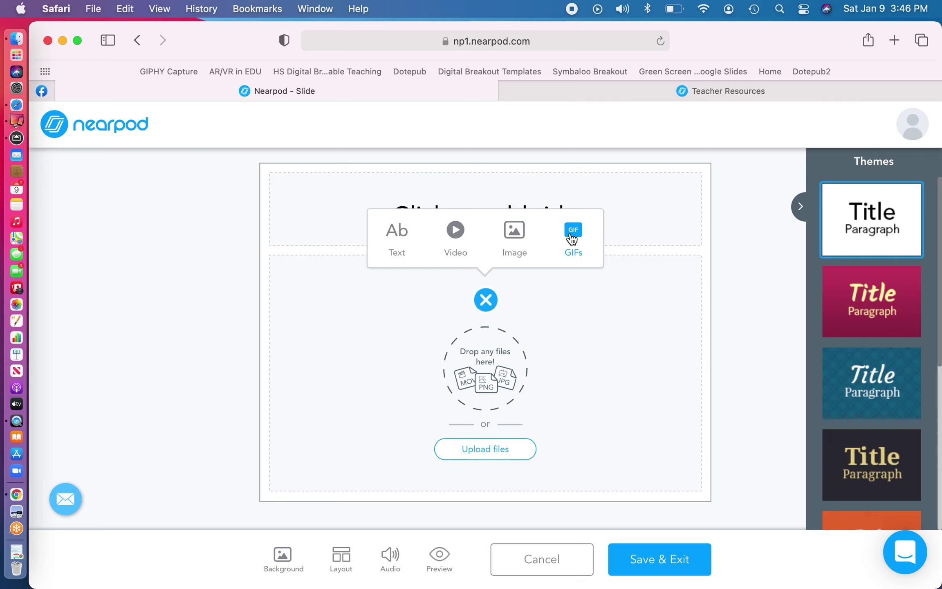
scroll(861, 300, "down", 1)
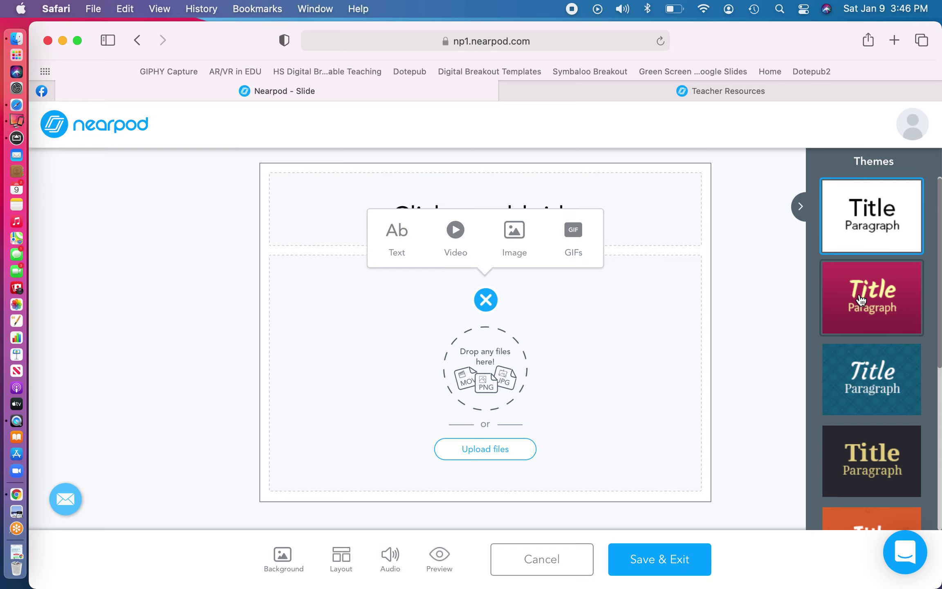
scroll(861, 300, "down", 8)
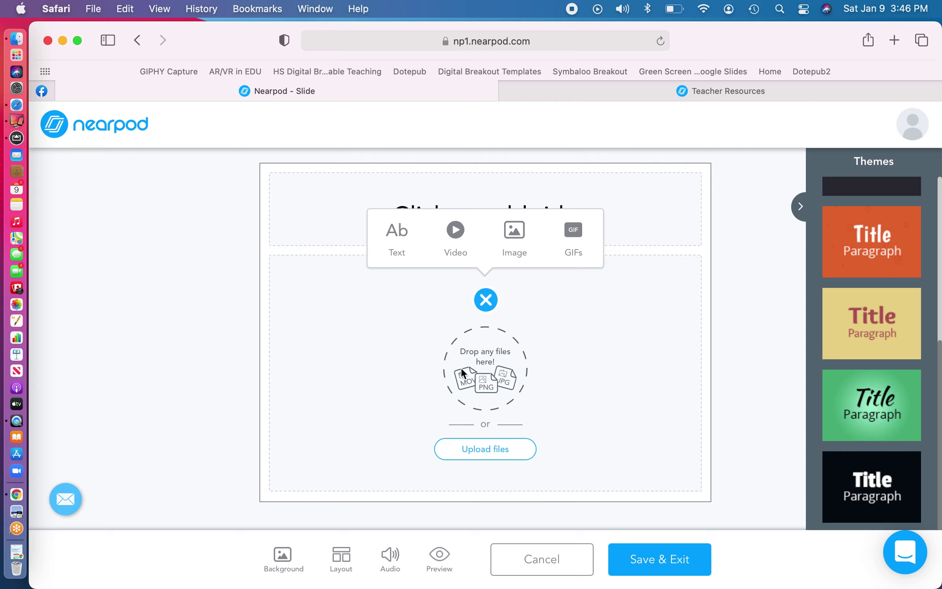
left_click(489, 303)
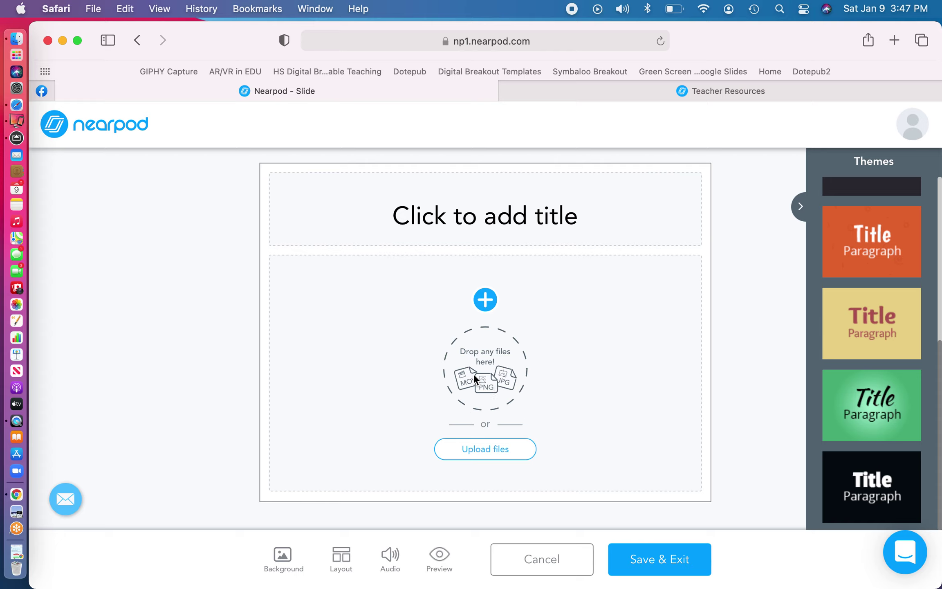
Step: Leave the slide editor for the lesson overview and return to My Library
left_click(139, 40)
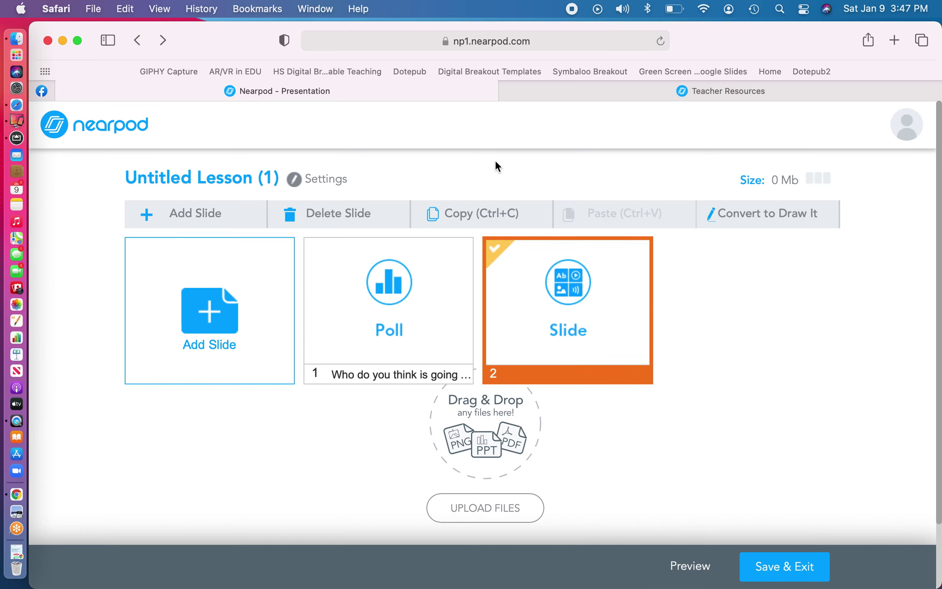
left_click(111, 122)
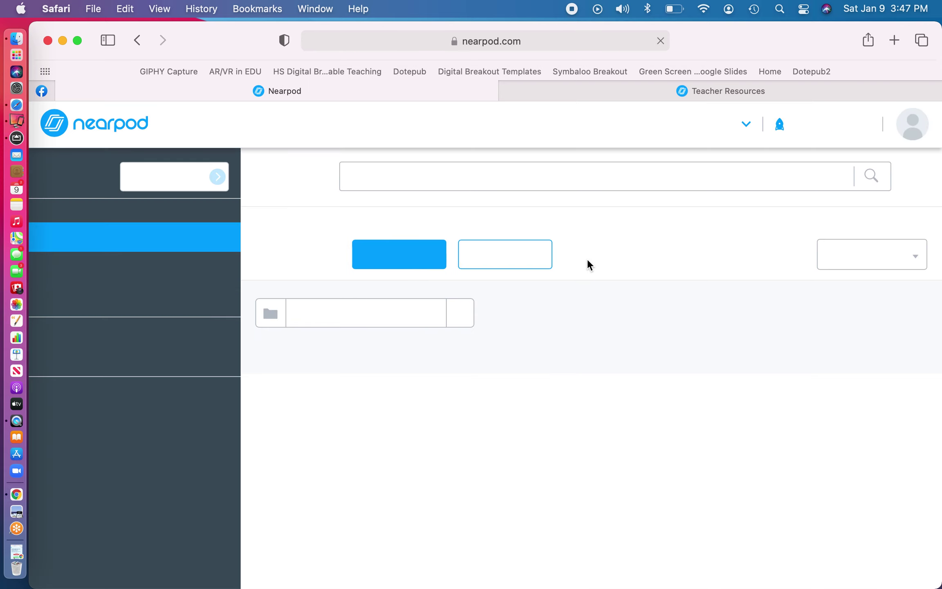
mouse_move(376, 427)
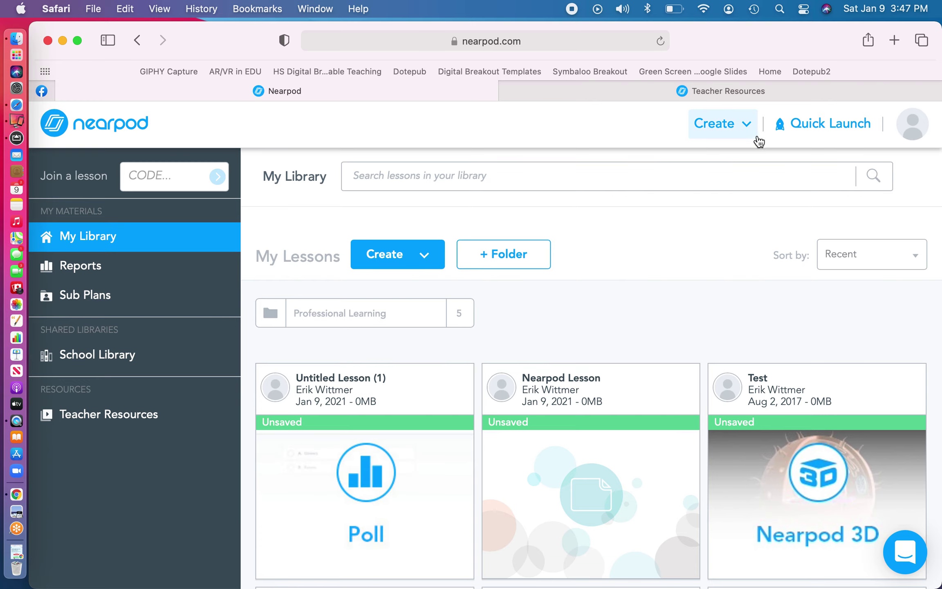
Step: Start a new video lesson and examine the YouTube, My Videos and Upload a Video sources
left_click(750, 126)
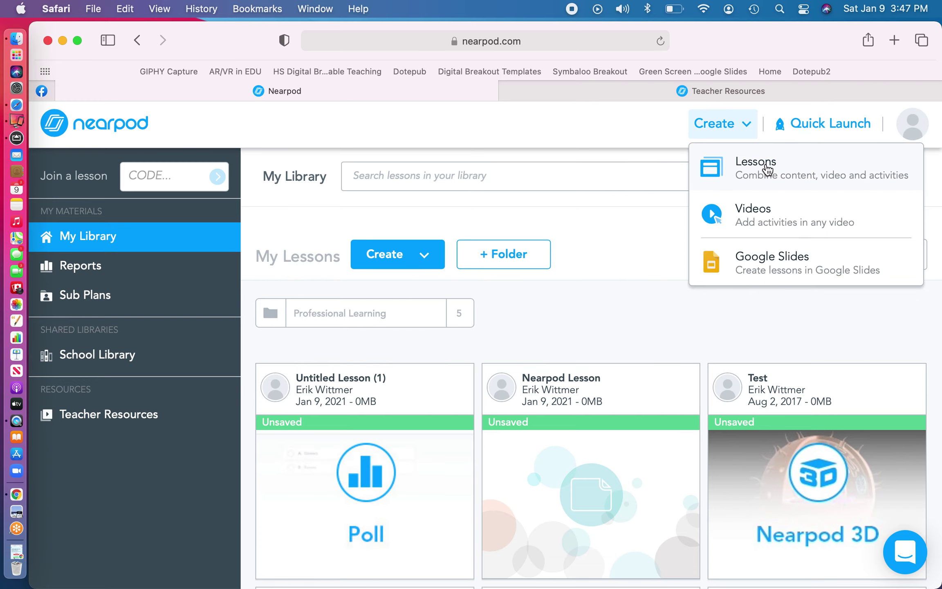
left_click(757, 212)
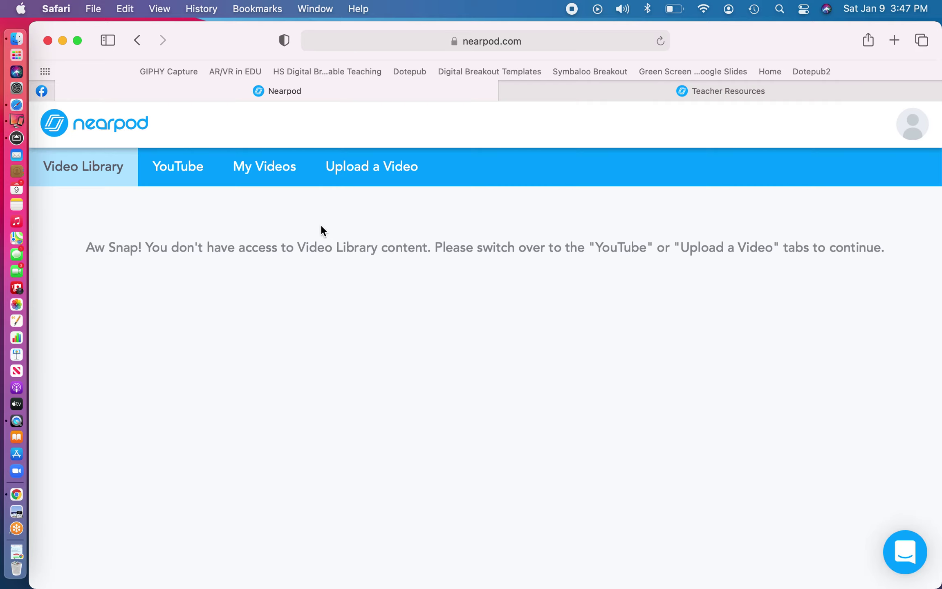
left_click(198, 163)
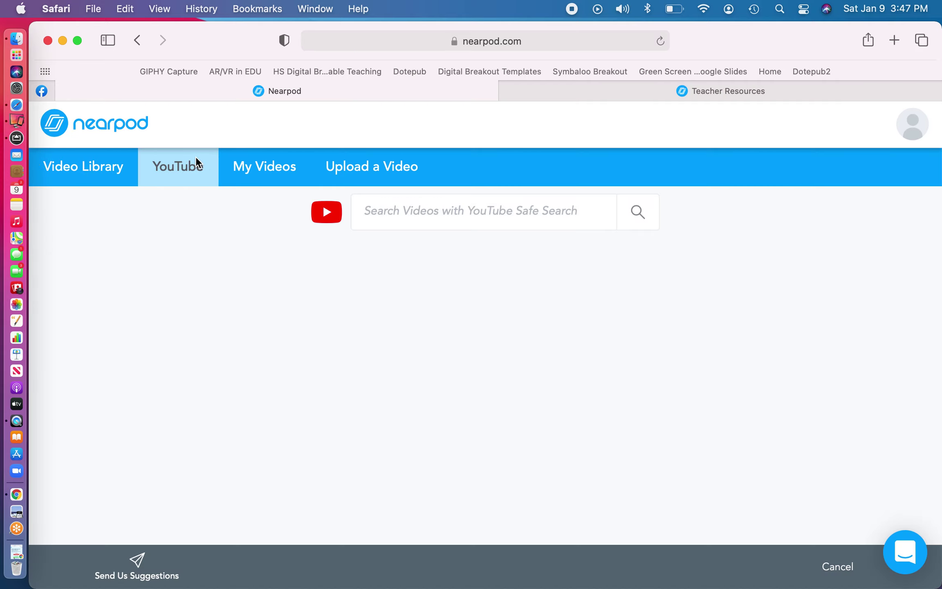
left_click(260, 172)
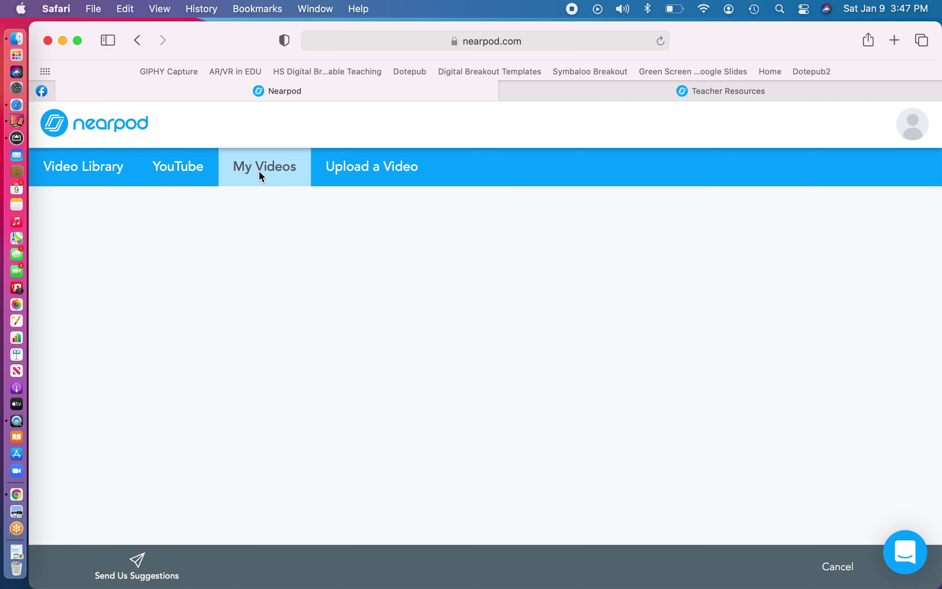
left_click(348, 169)
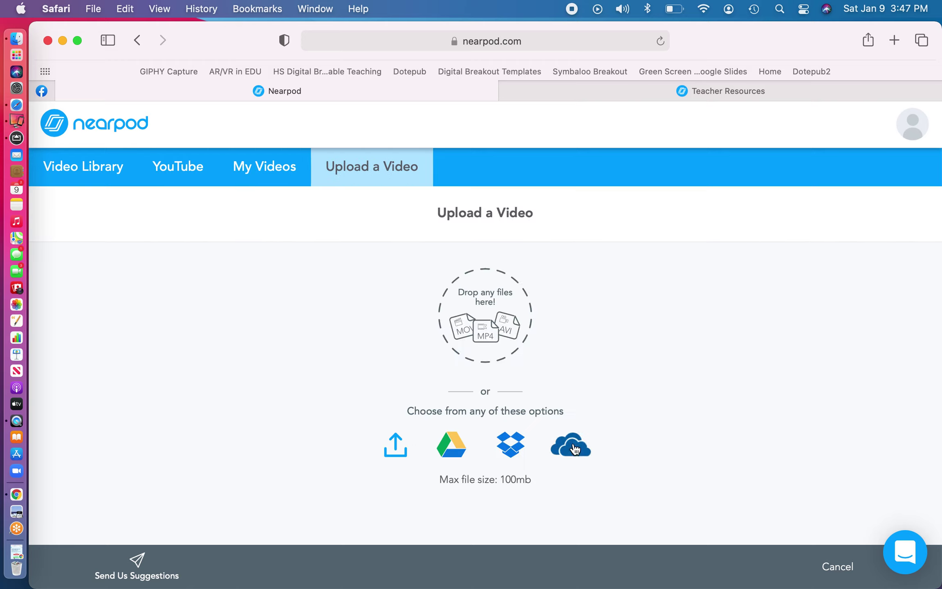
Step: Try to upload the screen recording from the Desktop as the video, and return to My Library
left_click(402, 442)
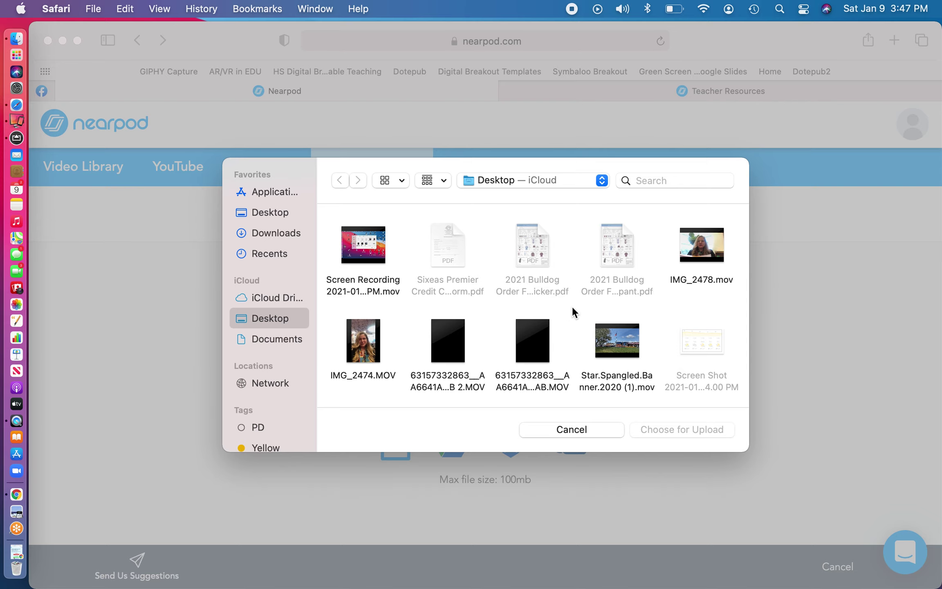
left_click(368, 245)
left_click(681, 430)
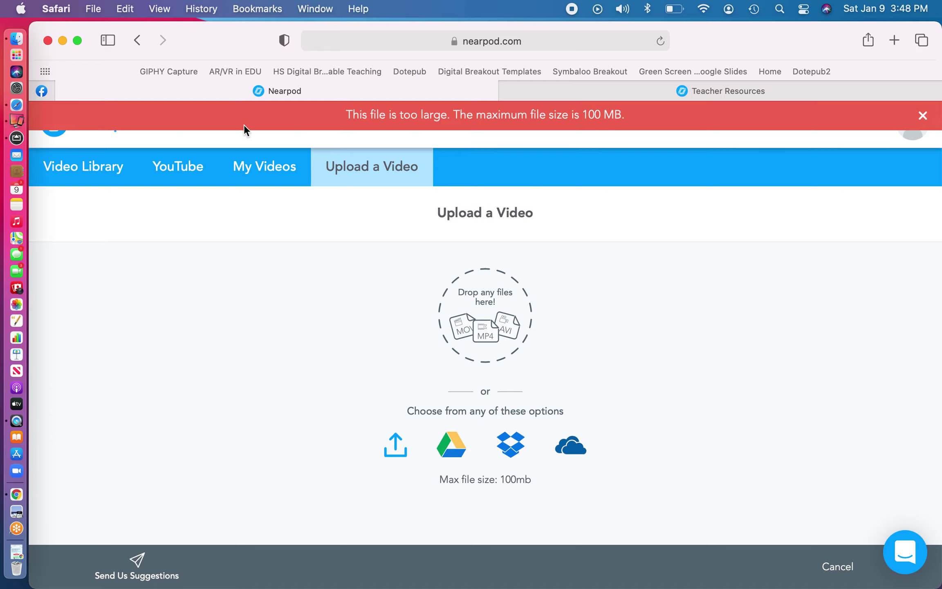
left_click(923, 117)
left_click(117, 128)
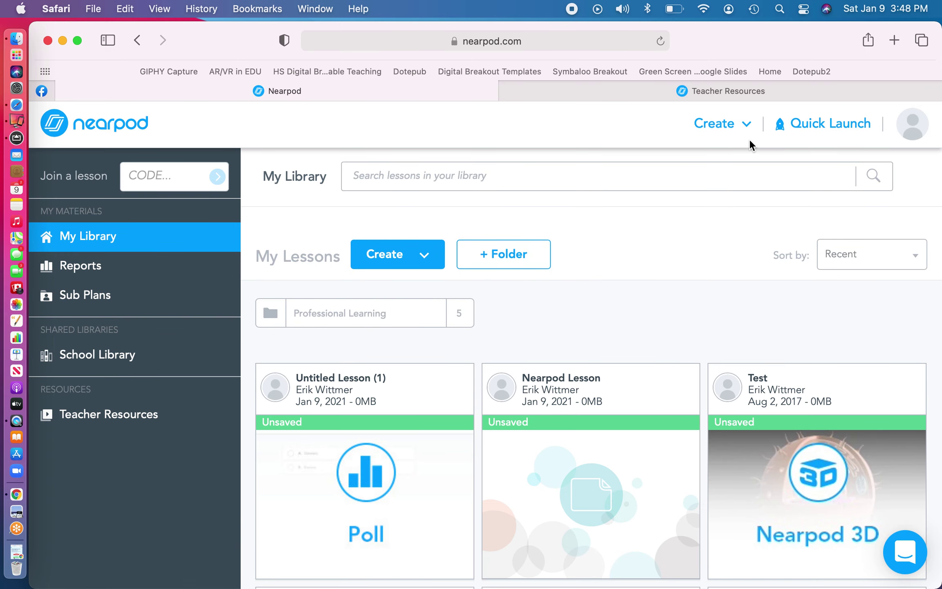
Step: Create a new Nearpod lesson in Google Slides, retrying the blocked pop-up to grant access through the Google account
left_click(749, 131)
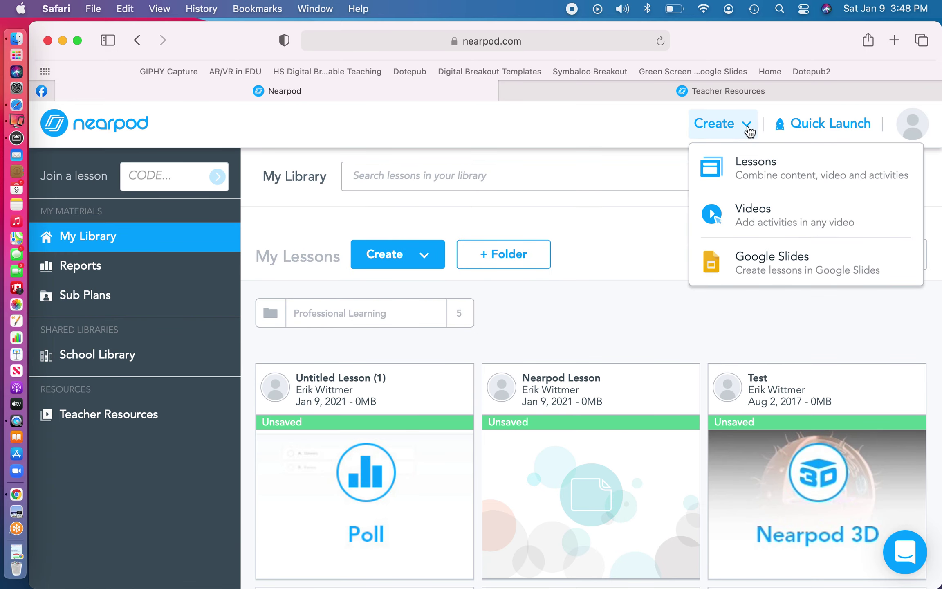
left_click(789, 261)
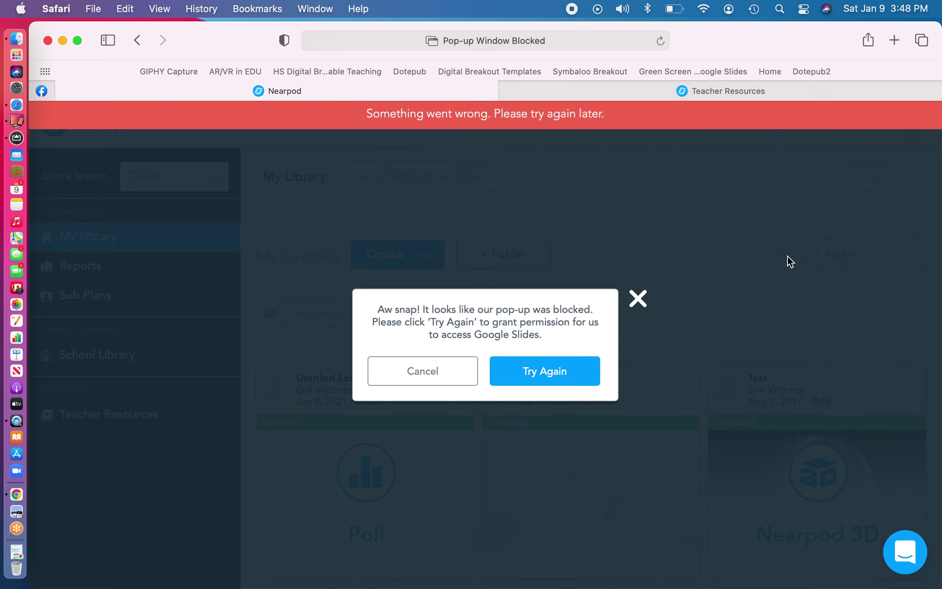
left_click(531, 370)
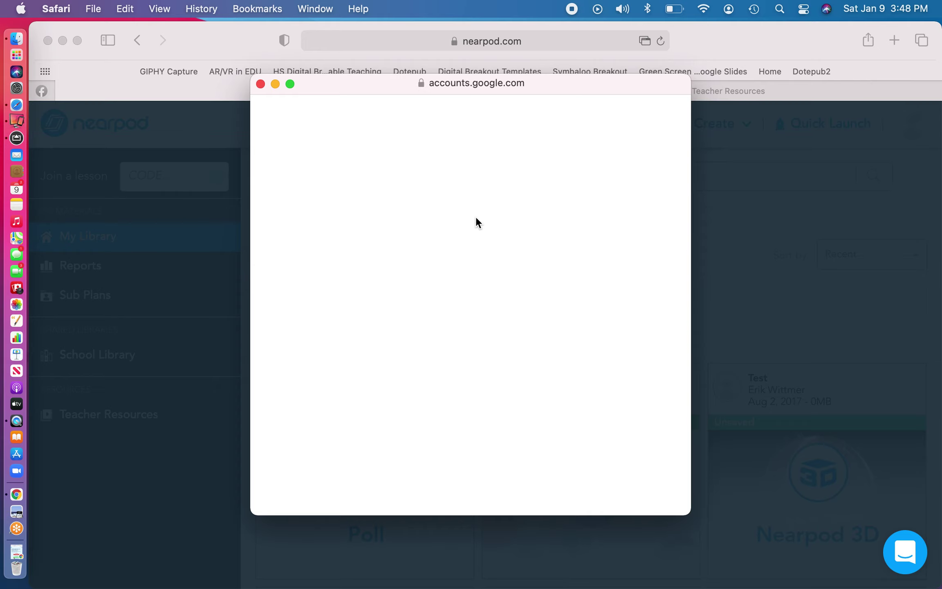
left_click(472, 280)
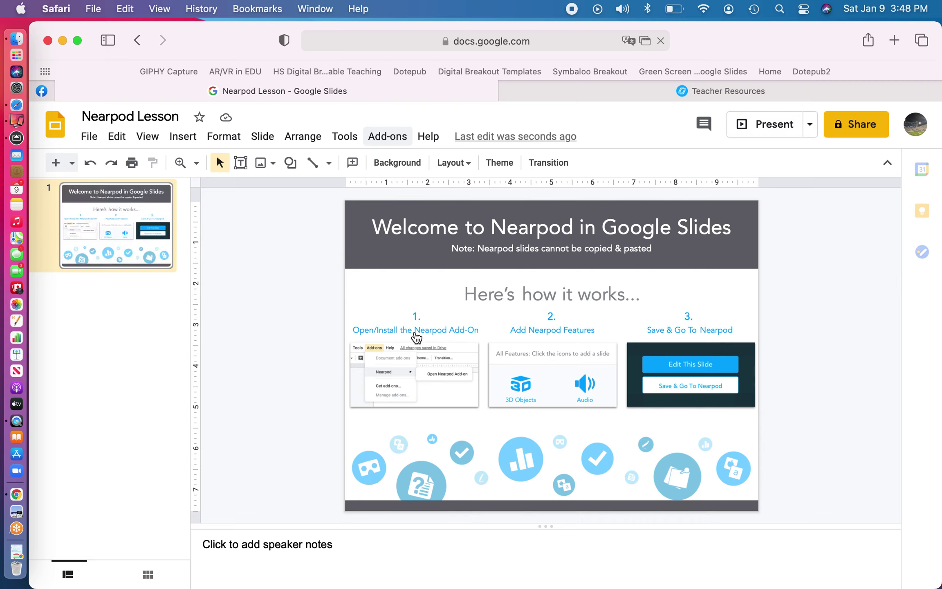
Step: Find the Nearpod add-on for Google Slides in the Google Workspace Marketplace and open its details page
left_click(388, 139)
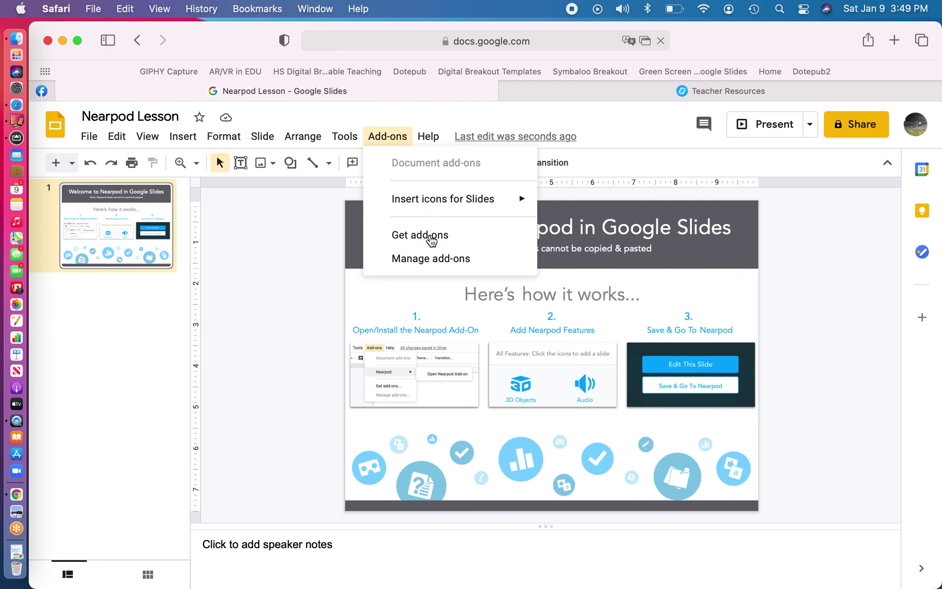
left_click(433, 244)
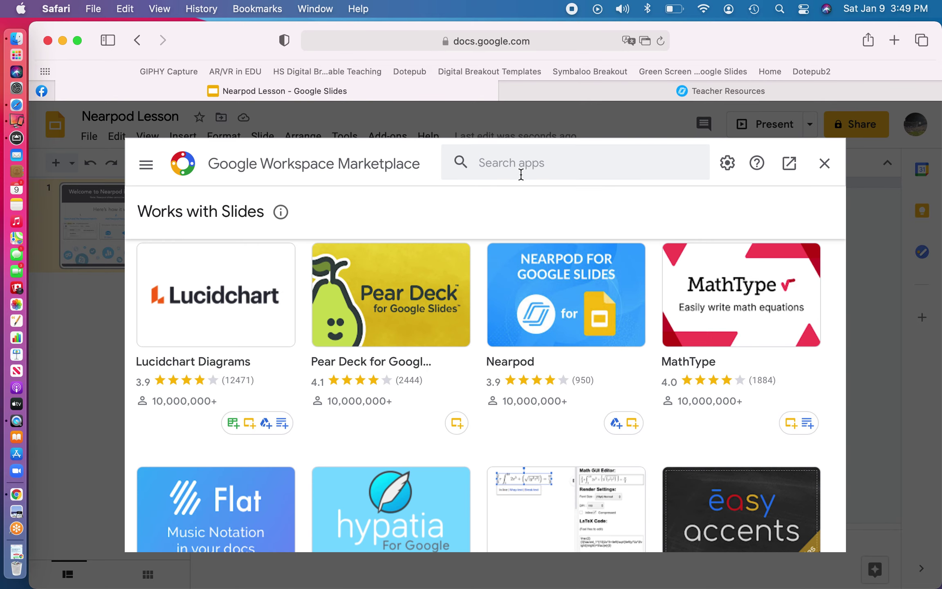
left_click(561, 301)
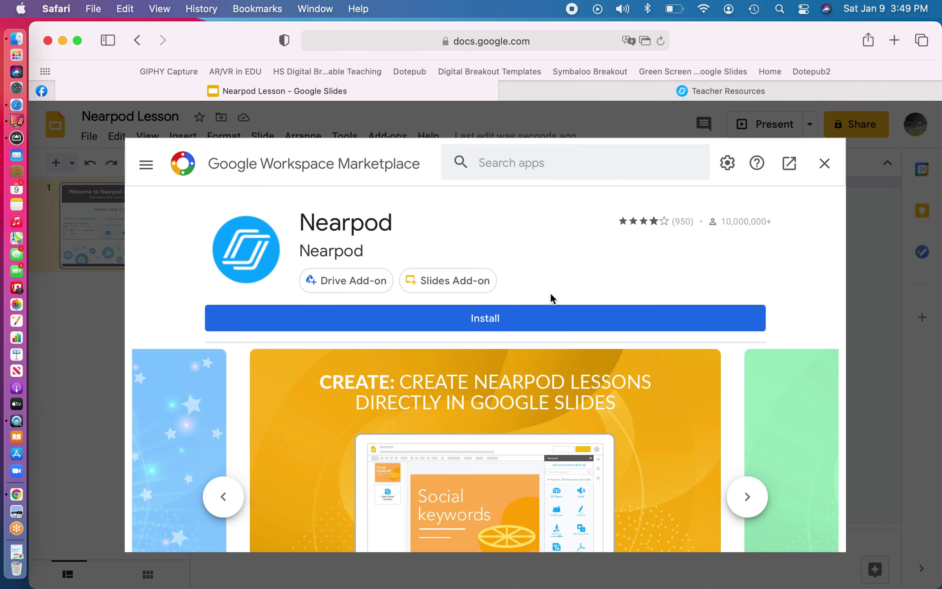
Step: Install the Nearpod add-on, allow it access to the Google account, and return to the Nearpod Lesson presentation
left_click(486, 323)
left_click(578, 434)
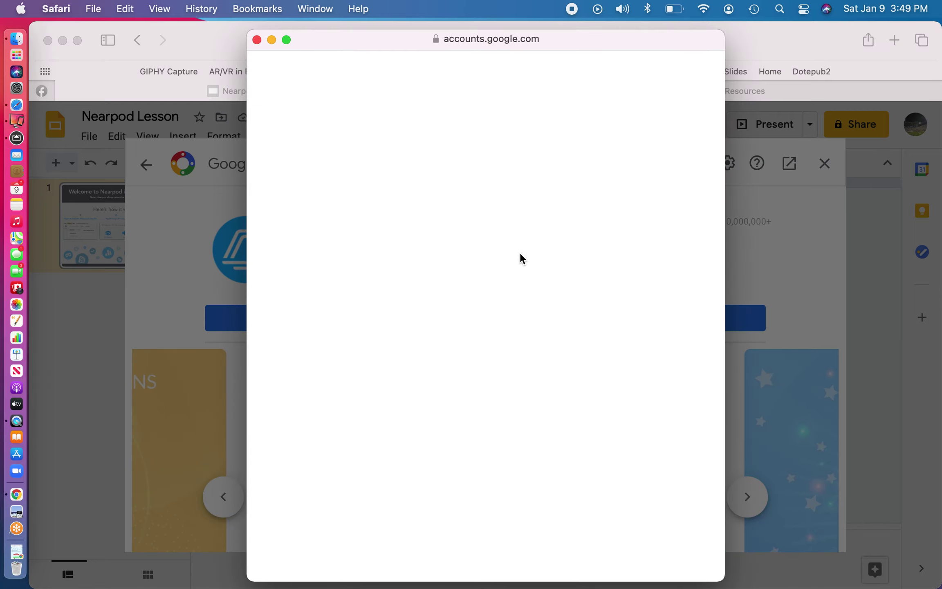
left_click(477, 312)
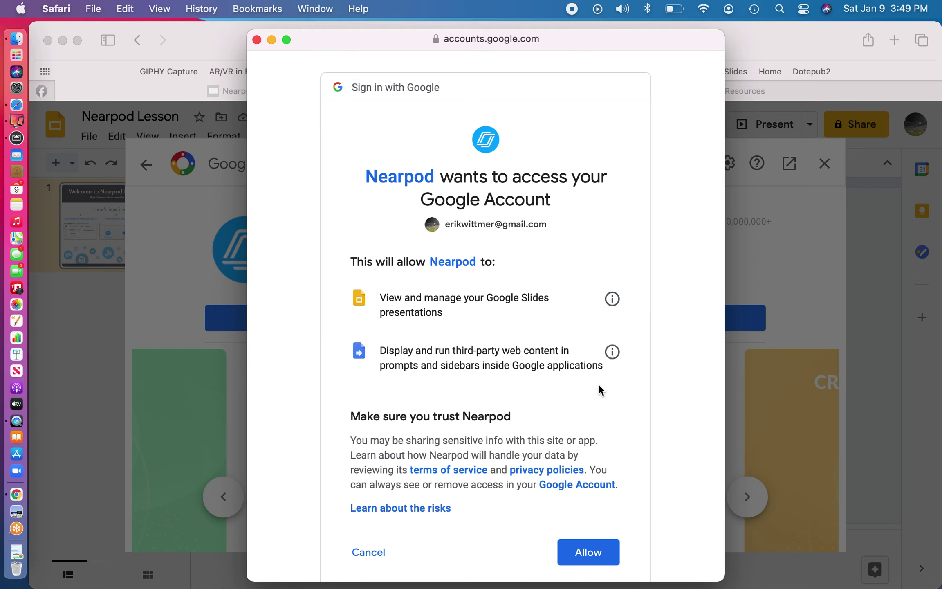
left_click(589, 551)
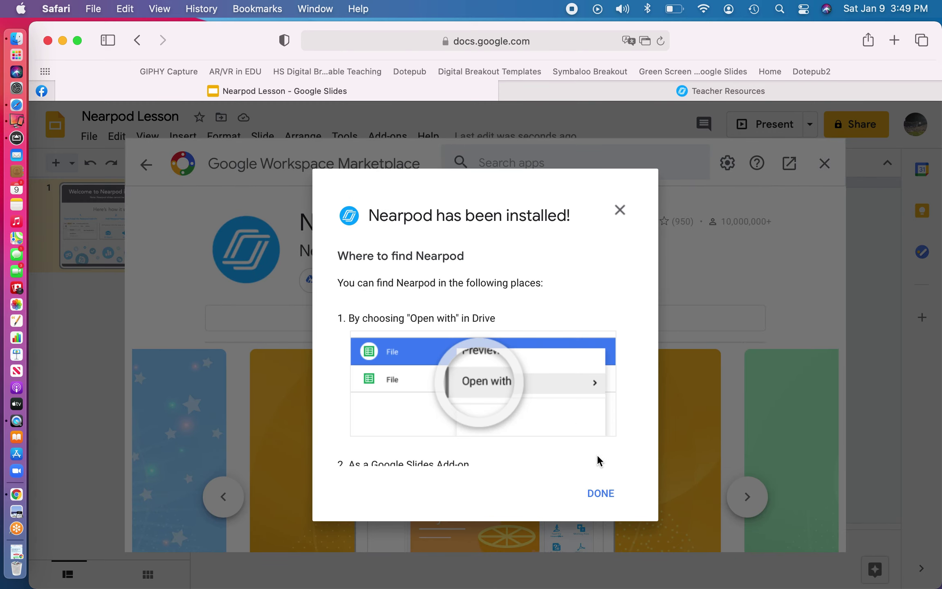
left_click(601, 493)
left_click(825, 165)
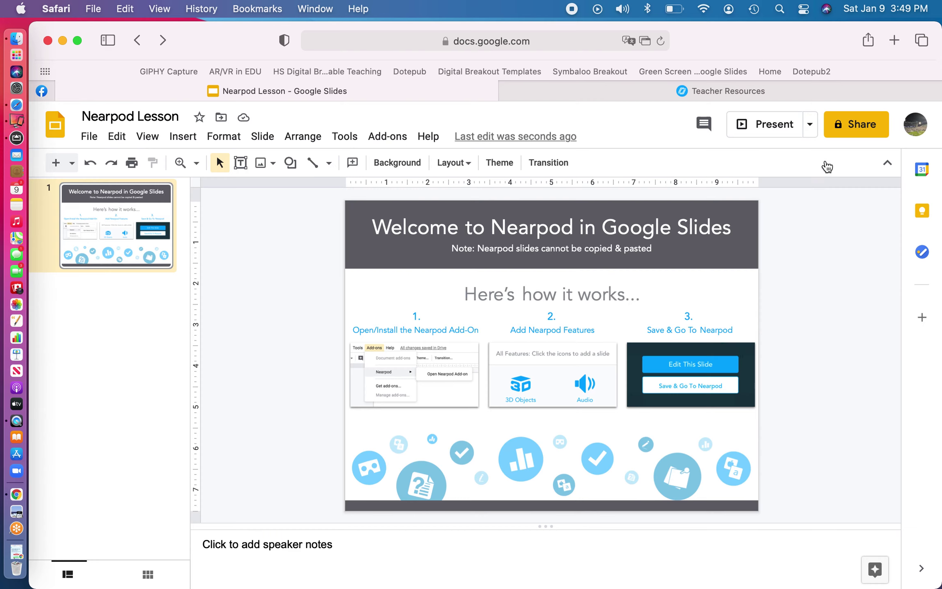
Step: Open the installed Nearpod add-on alongside the Nearpod Lesson slide
left_click(388, 137)
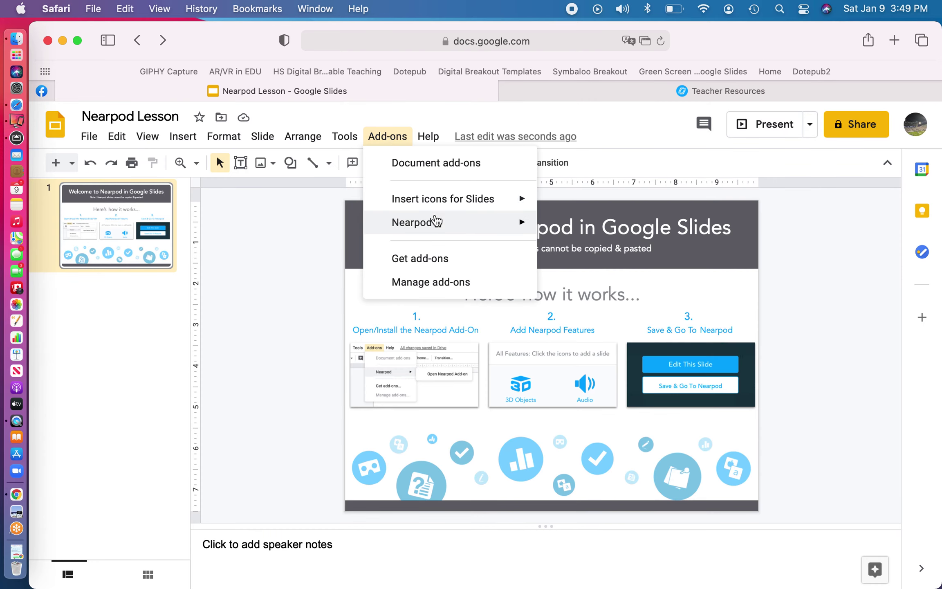
mouse_move(441, 223)
left_click(587, 228)
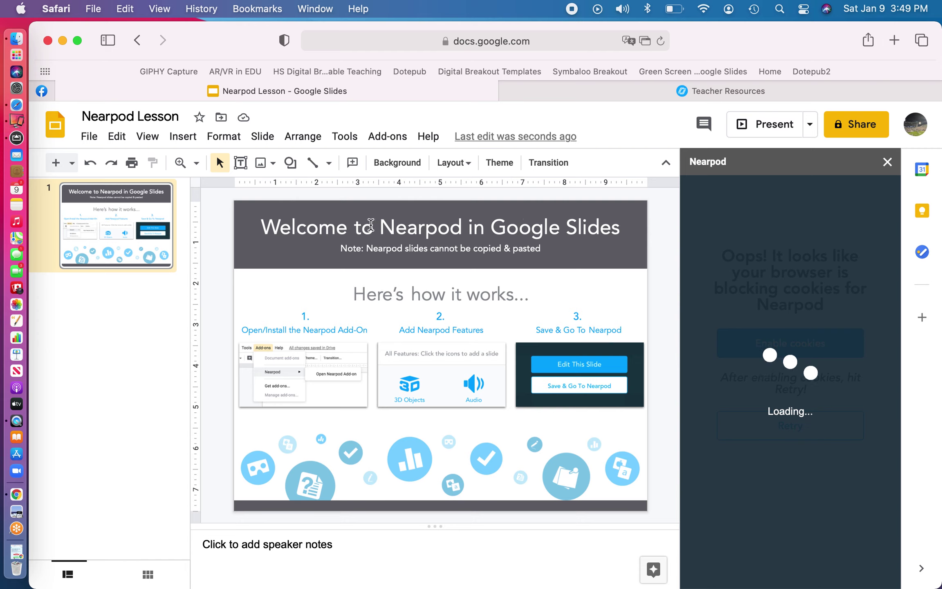
left_click(86, 137)
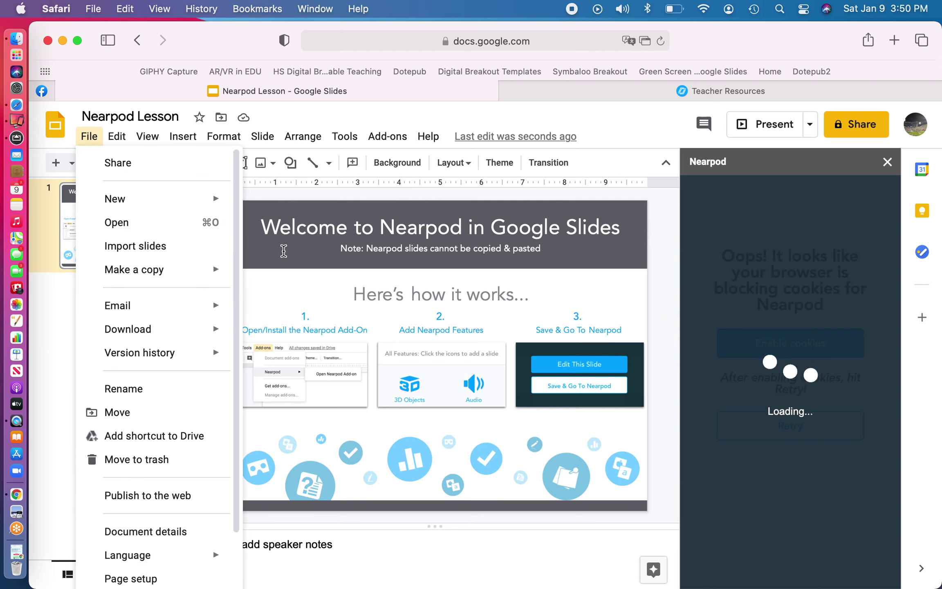
left_click(285, 283)
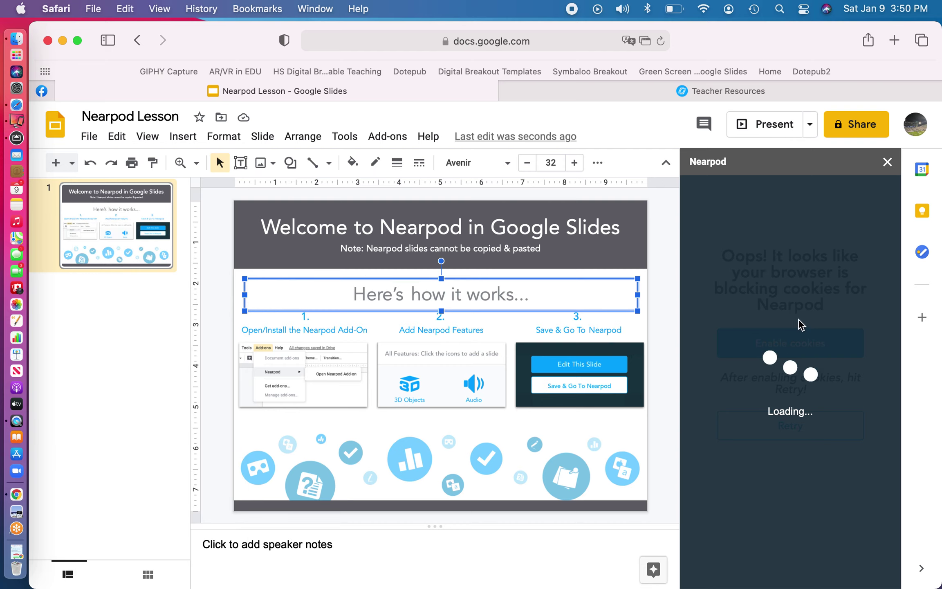